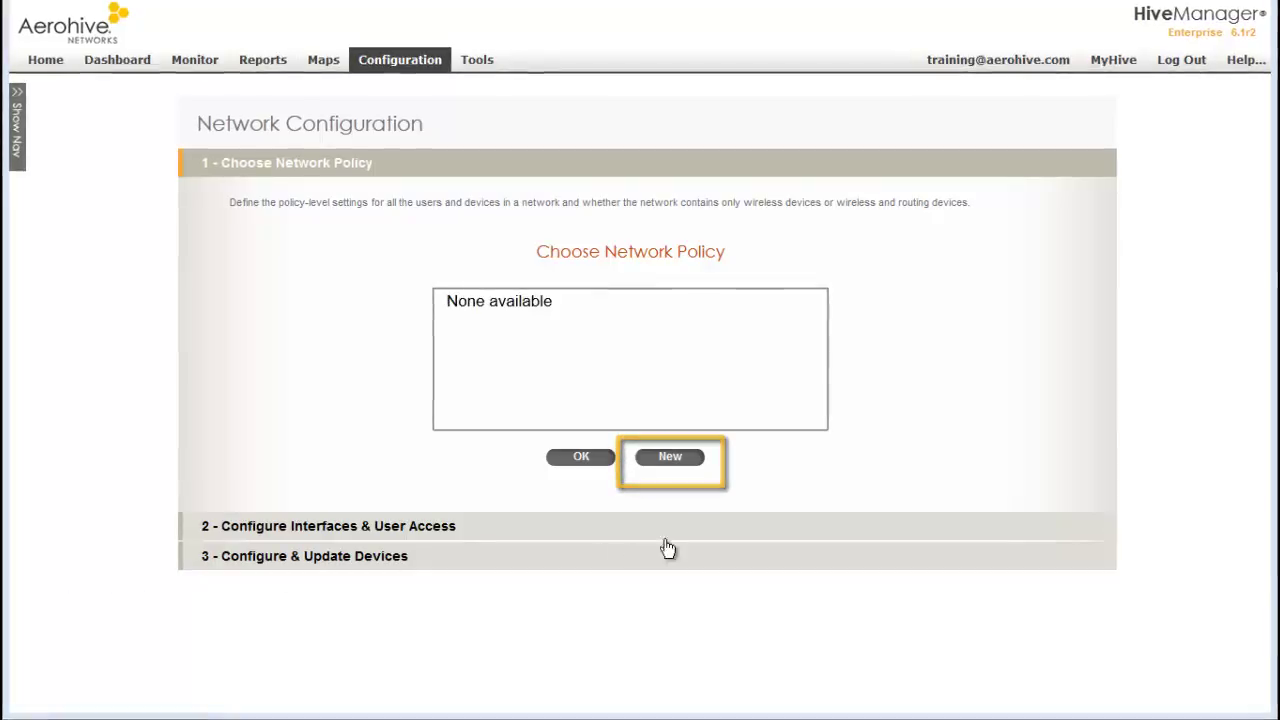
Start a new network policy named CorpNetwork with description 'For APs in the corporate network'
click(671, 457)
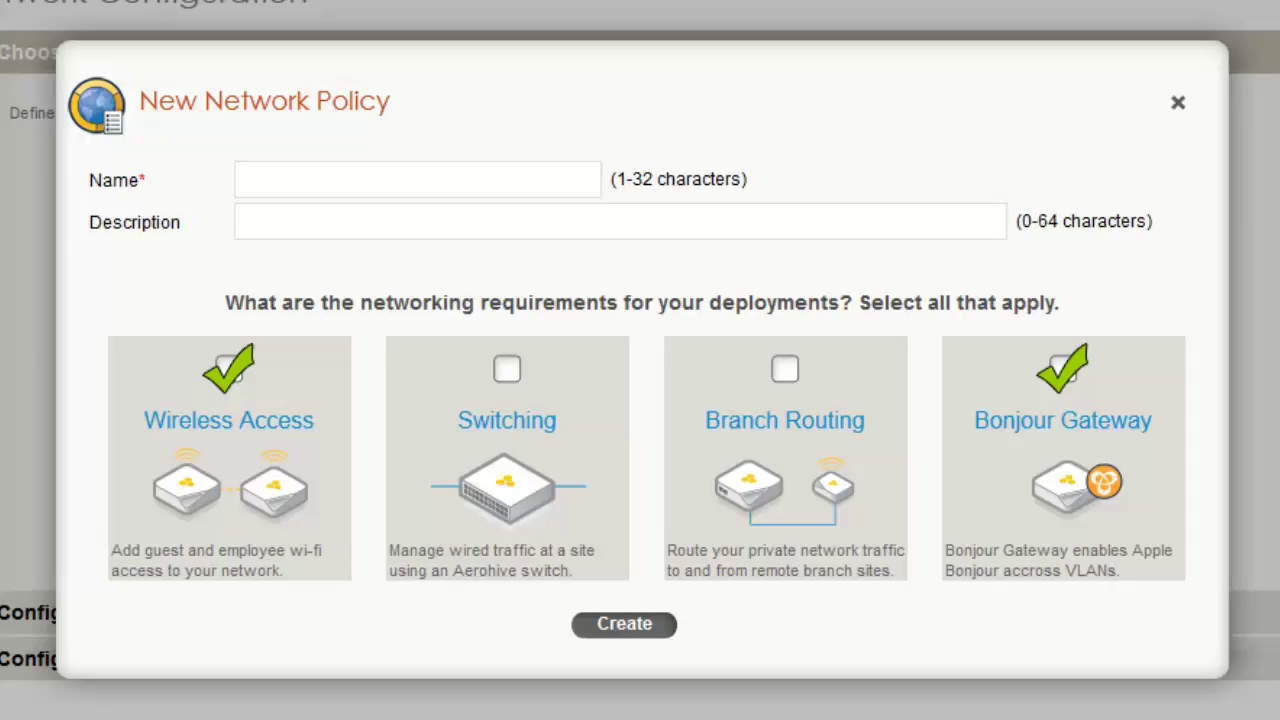
click(551, 178)
text(CorpNetwo)
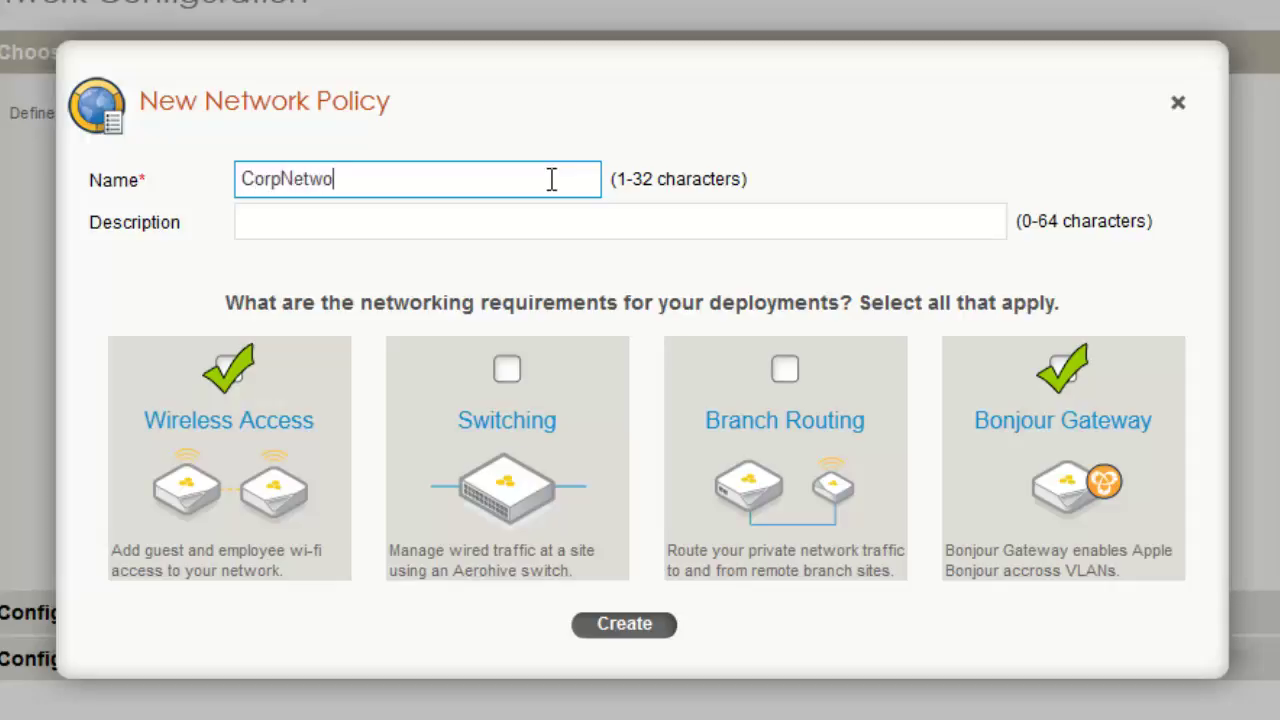
text(rk)
click(566, 221)
text(For APs in the corporate network)
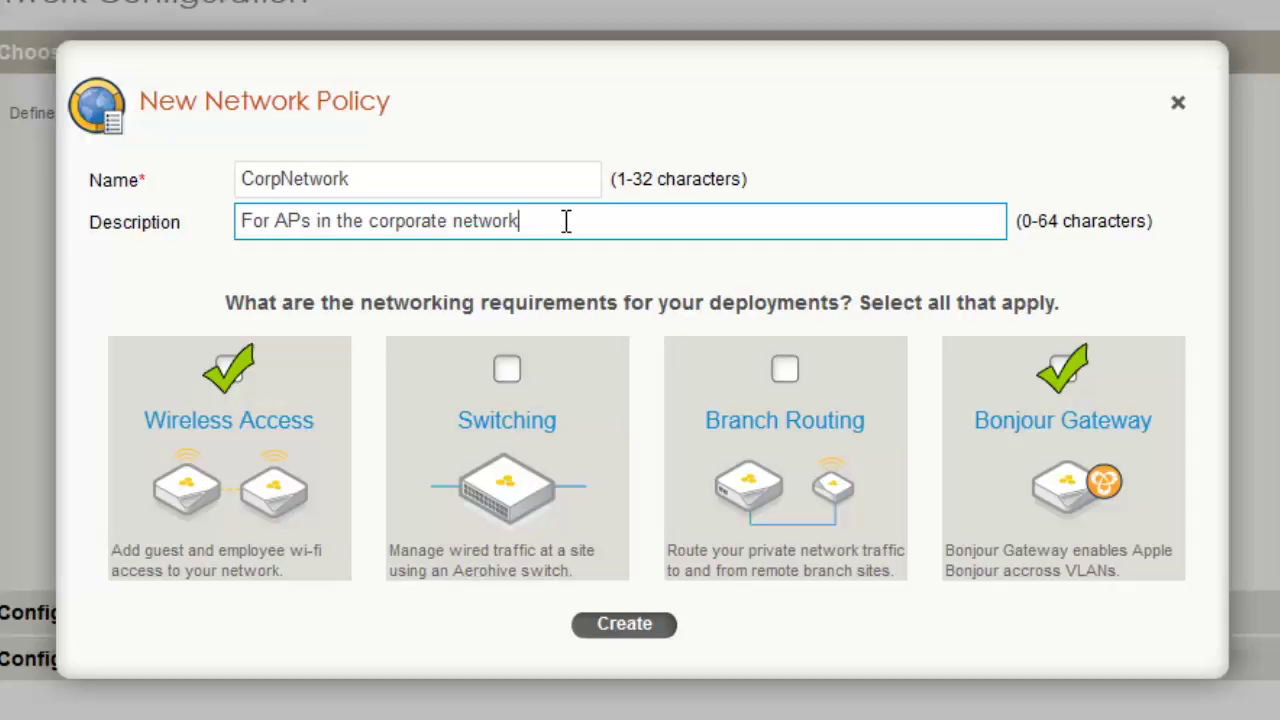
Create the CorpNetwork policy and start a new SSID with profile name and SSID Corp-PSK
click(662, 638)
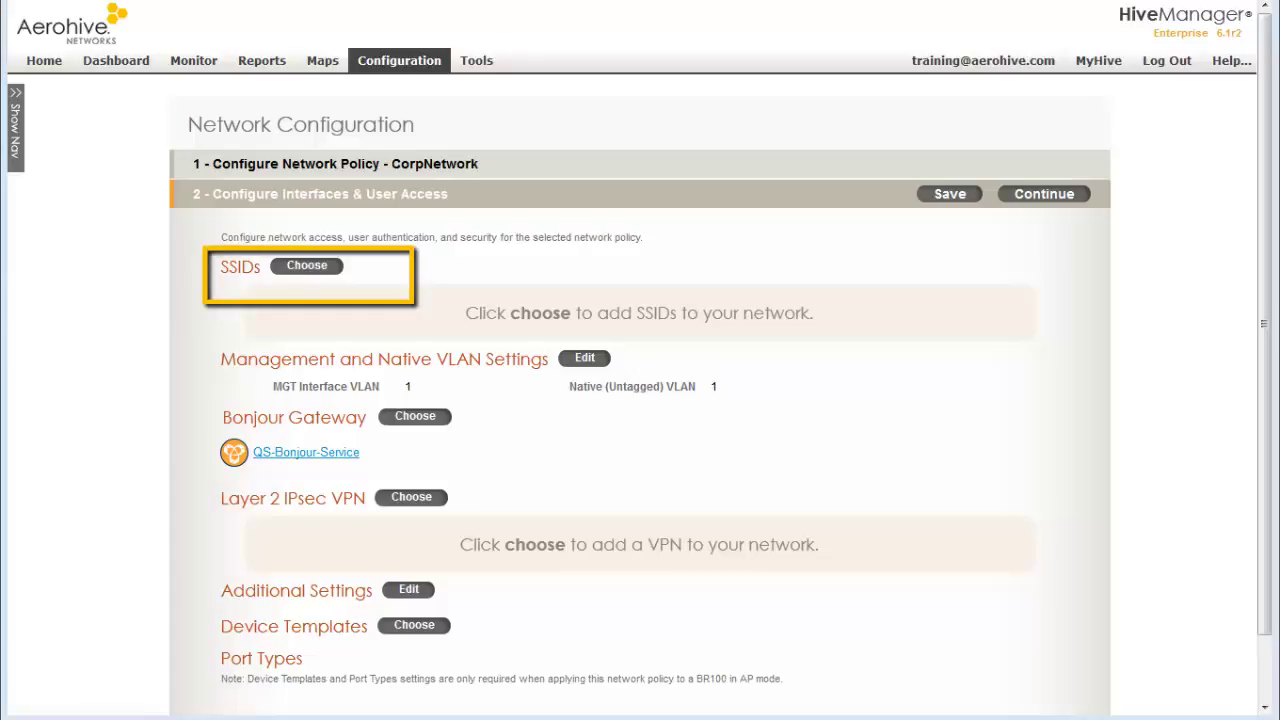
click(306, 266)
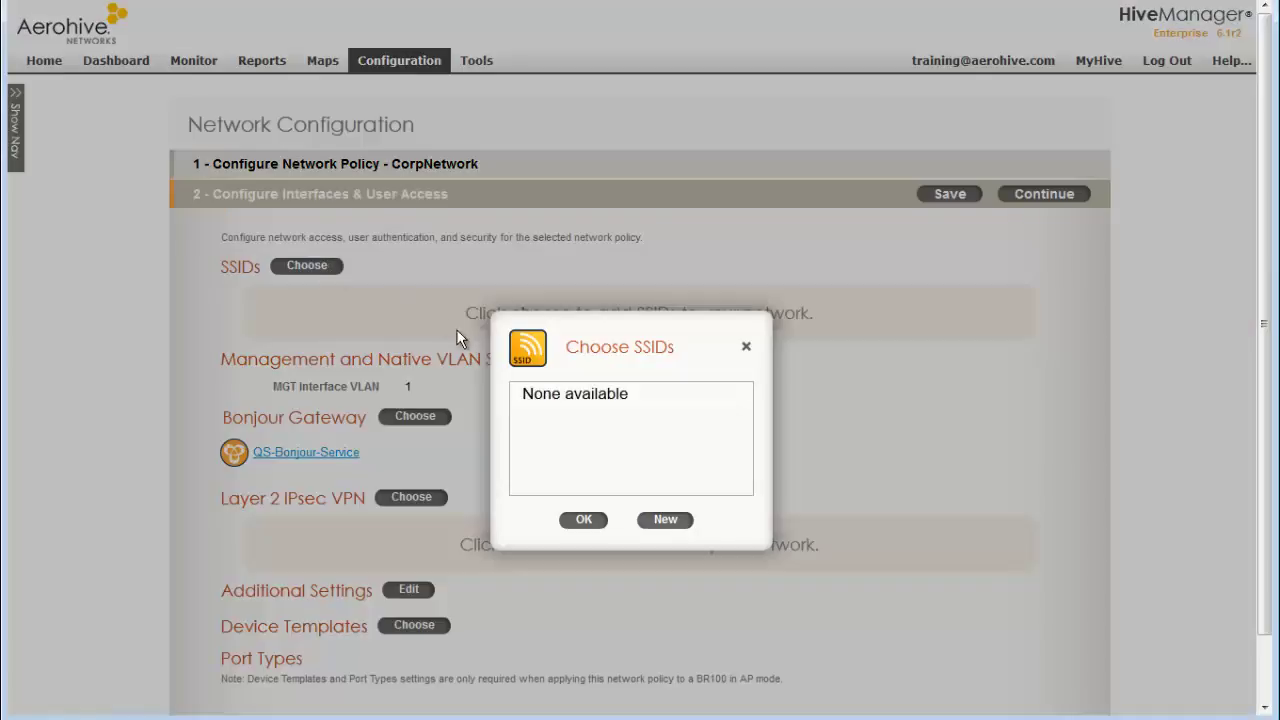
click(665, 520)
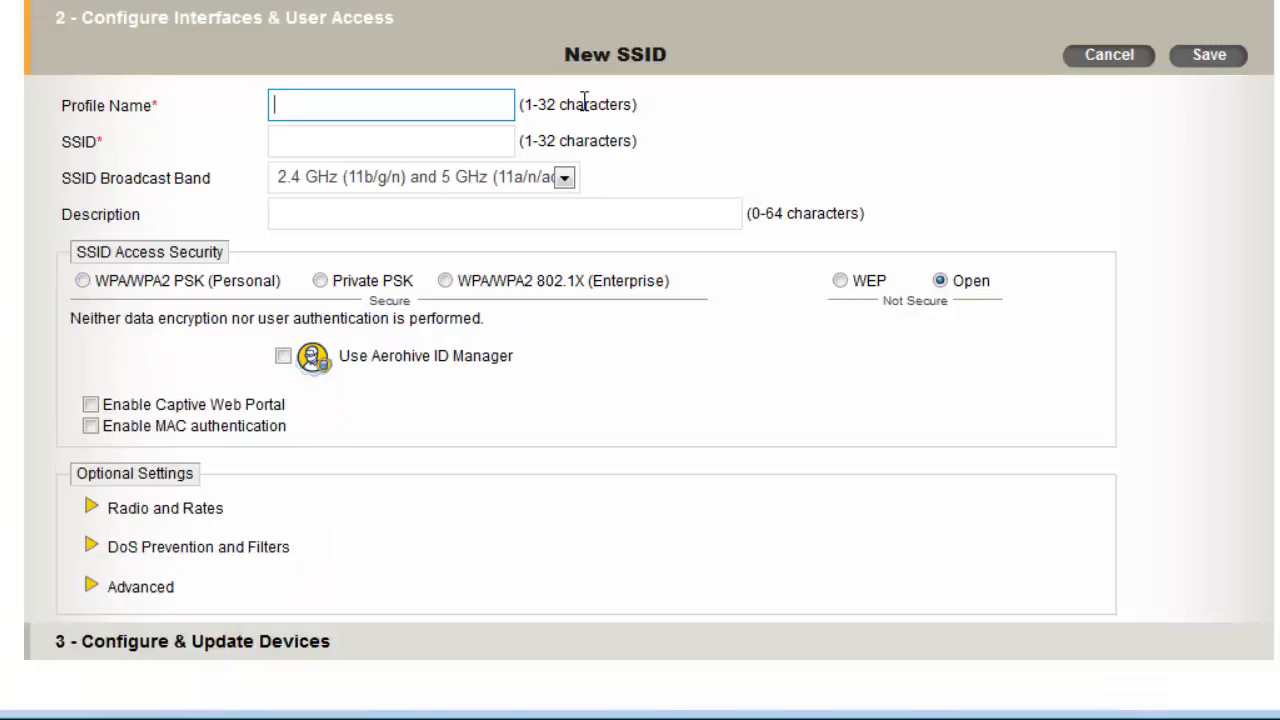
text(Corp-PSK)
click(496, 141)
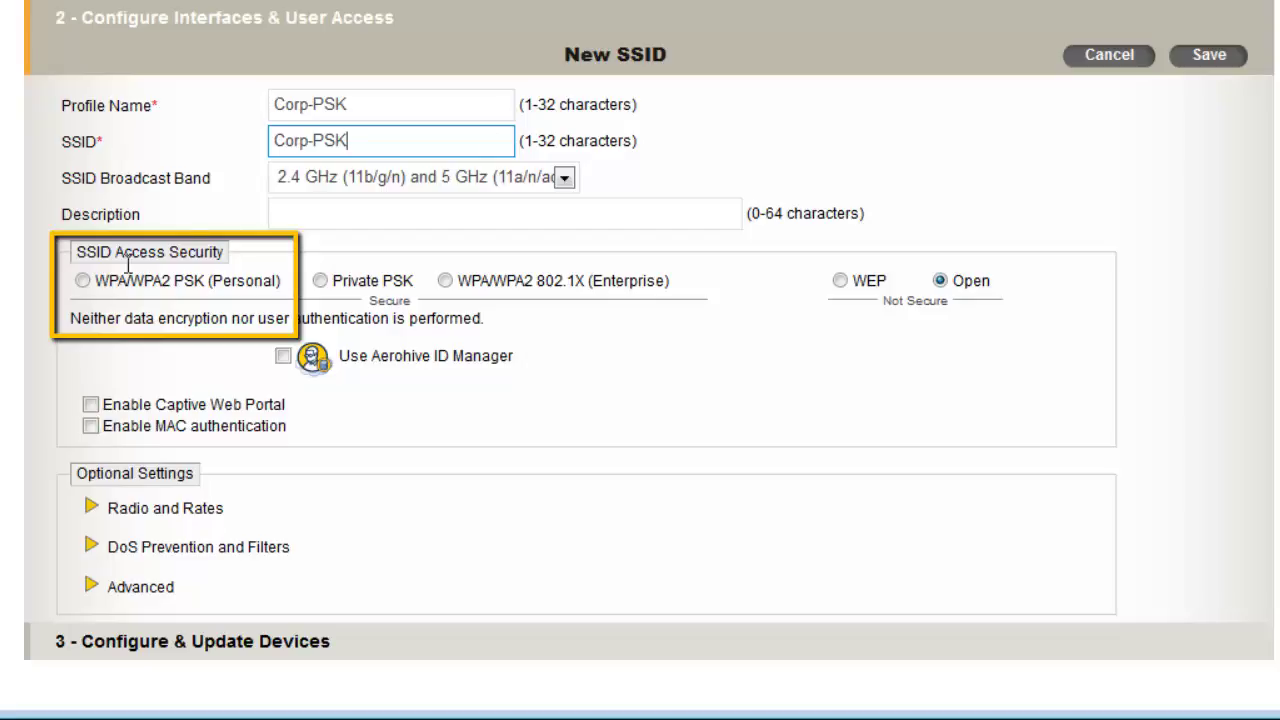
Switch Corp-PSK to WPA/WPA2 PSK (Personal) security and enter the pre-shared key twice
click(83, 282)
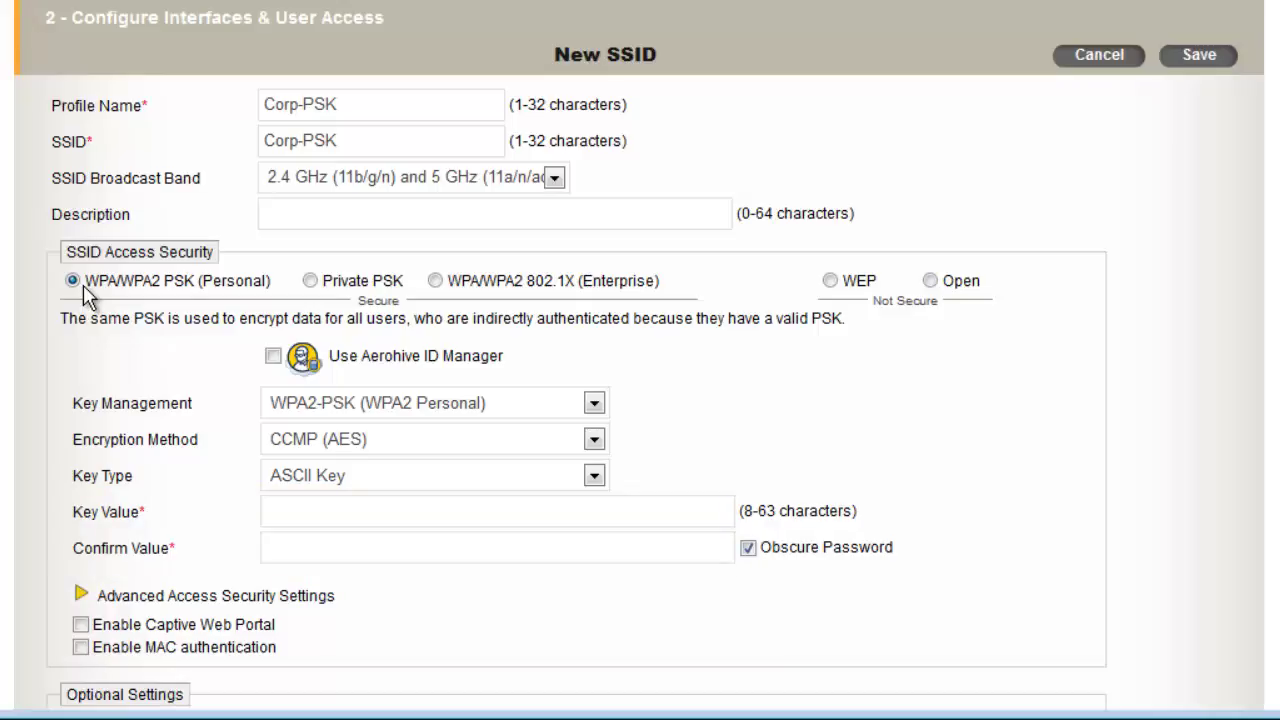
click(525, 507)
text(aerohive1234)
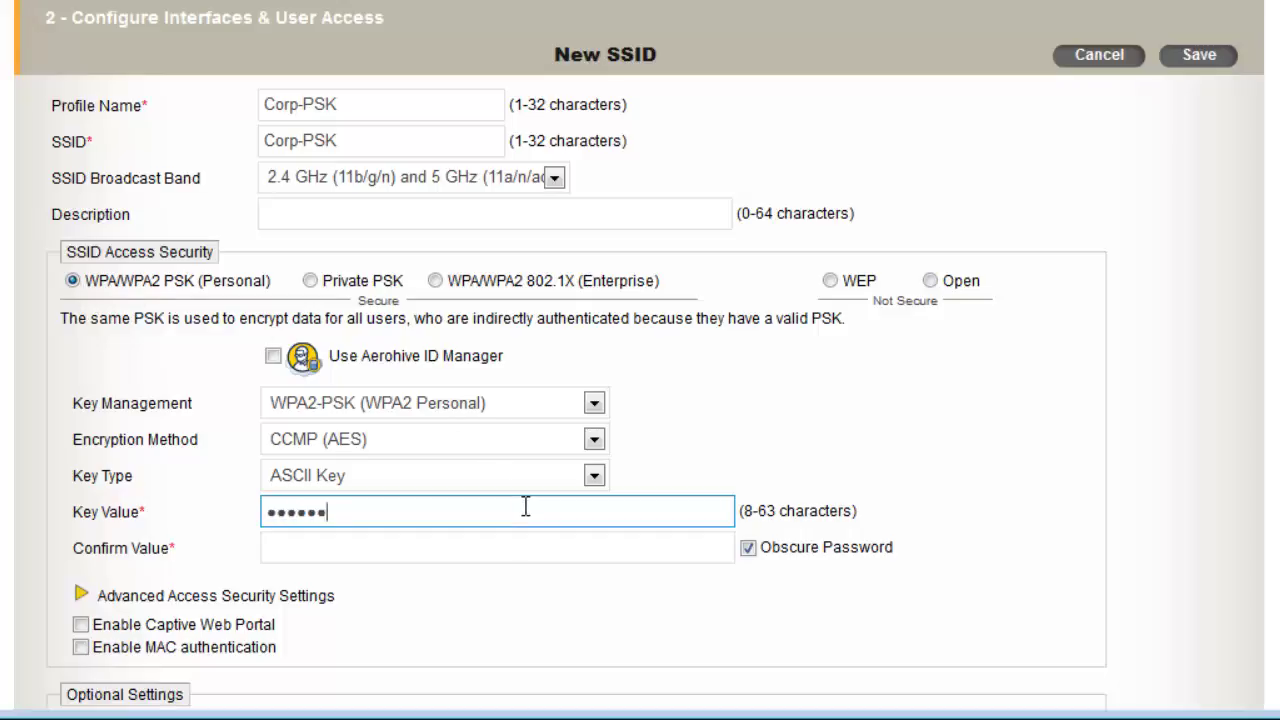
text(5678901234567)
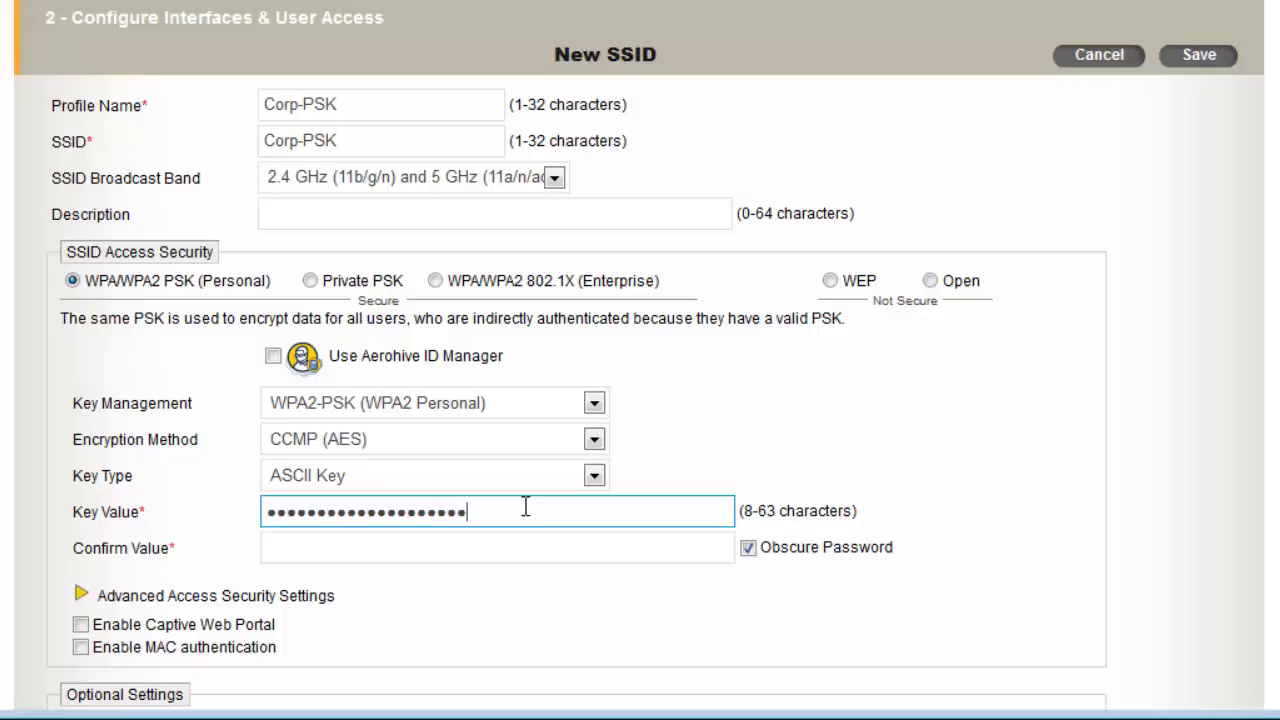
key(Tab)
text(a)
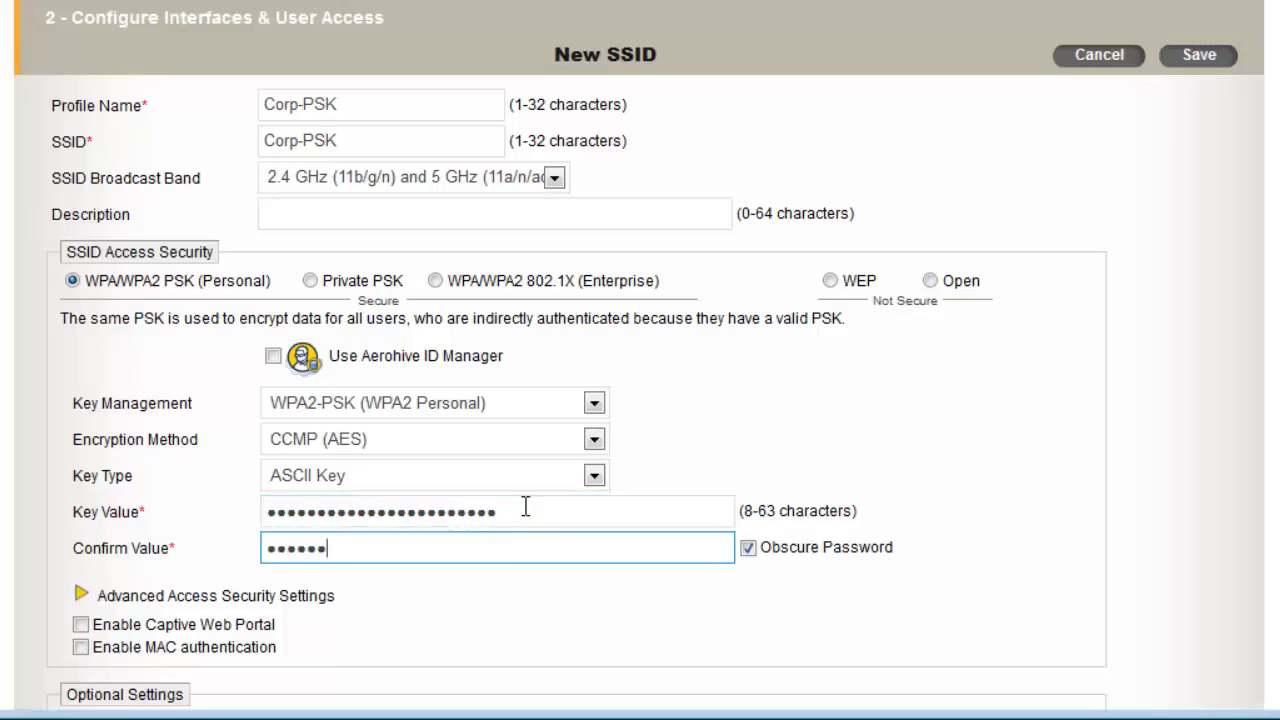
text(************)
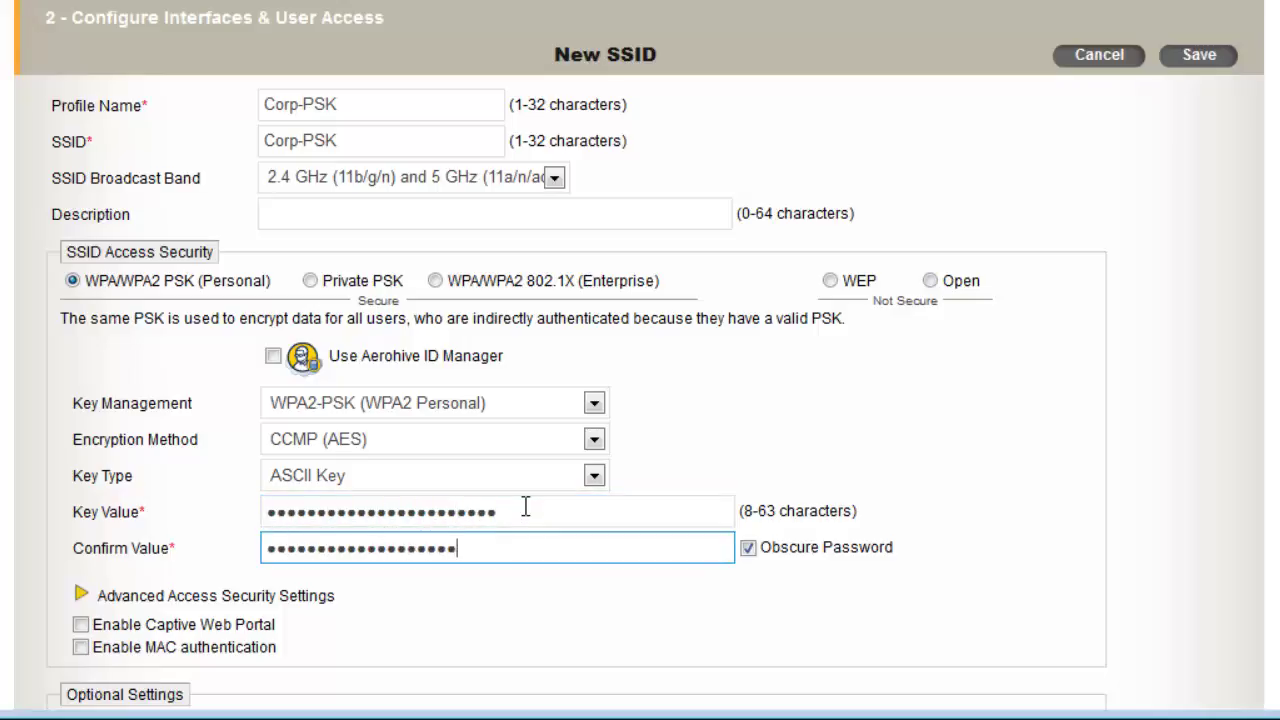
text(****)
Save the Corp-PSK SSID and confirm it in the policy's SSID selection
click(1205, 57)
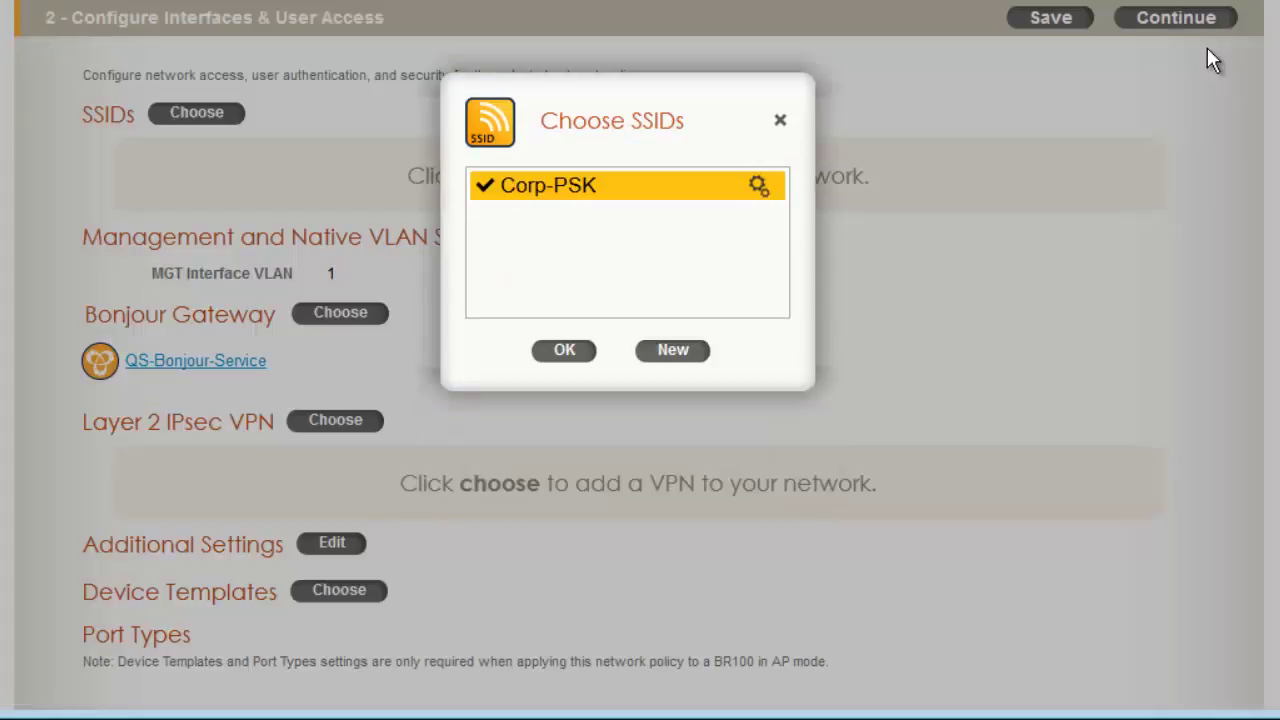
click(584, 354)
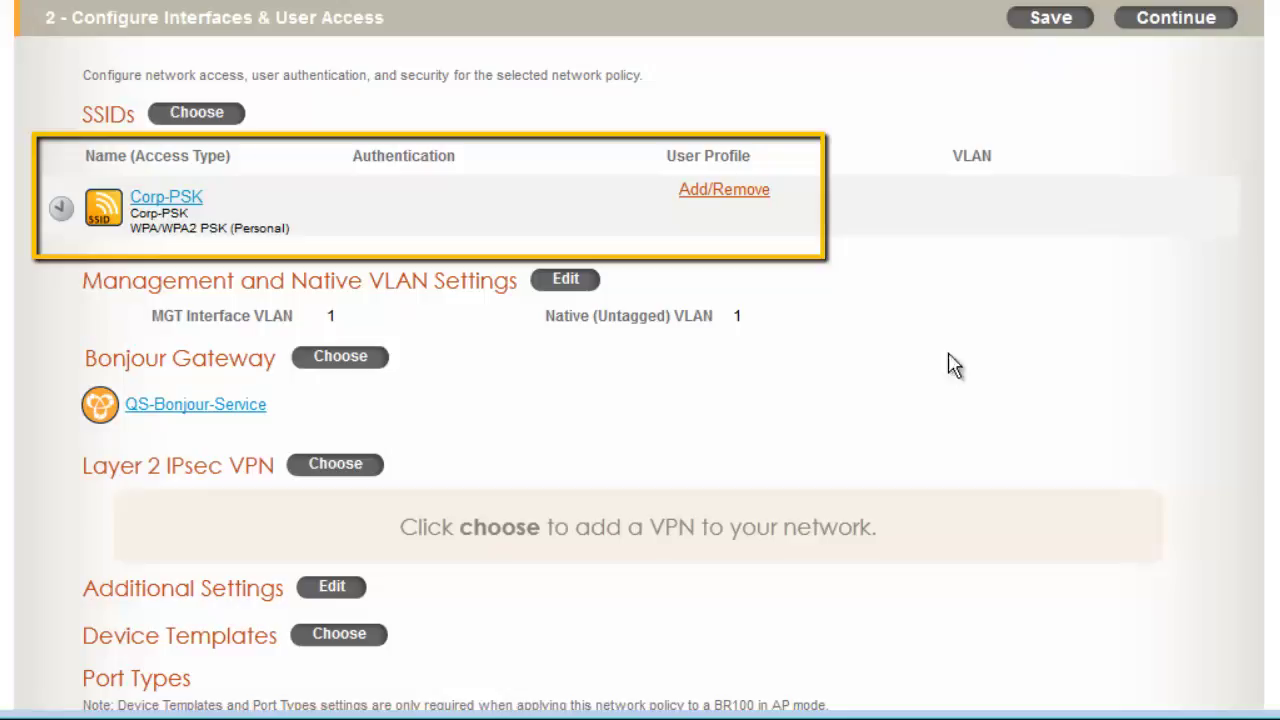
Create a user profile named Staff with attribute number 2 and default VLAN 2
click(762, 195)
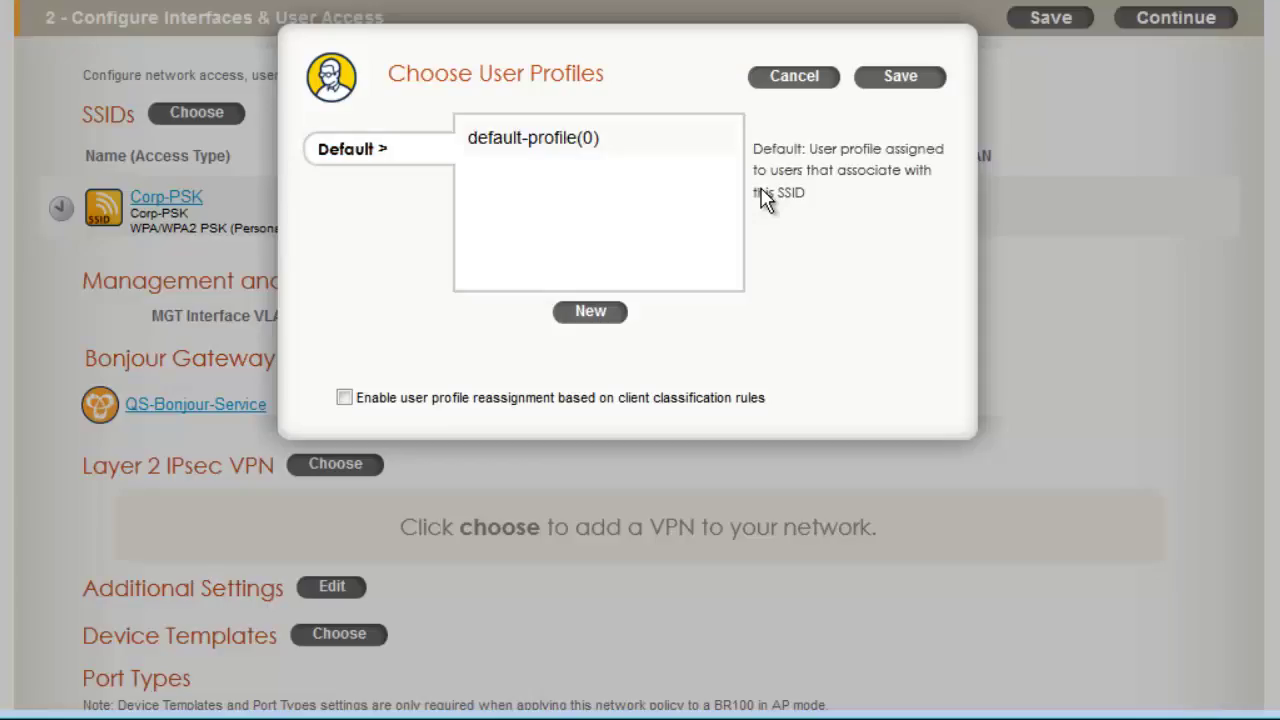
click(591, 312)
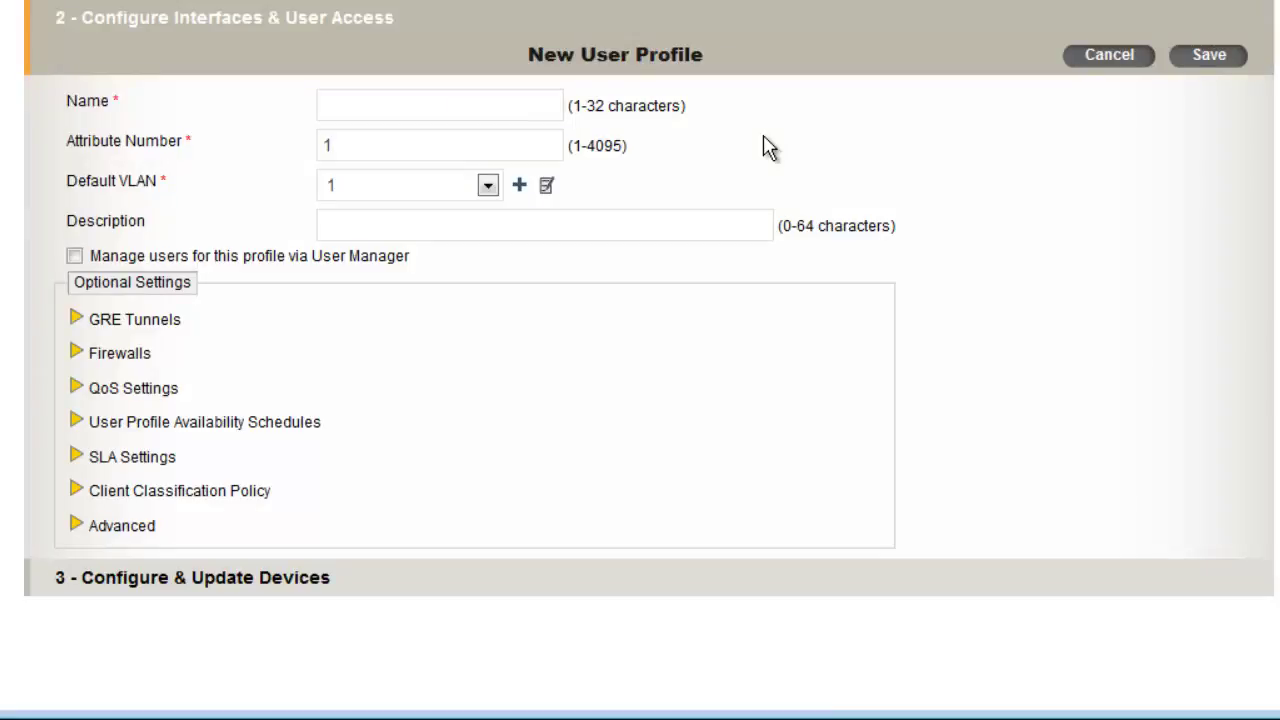
click(521, 108)
text(Staff)
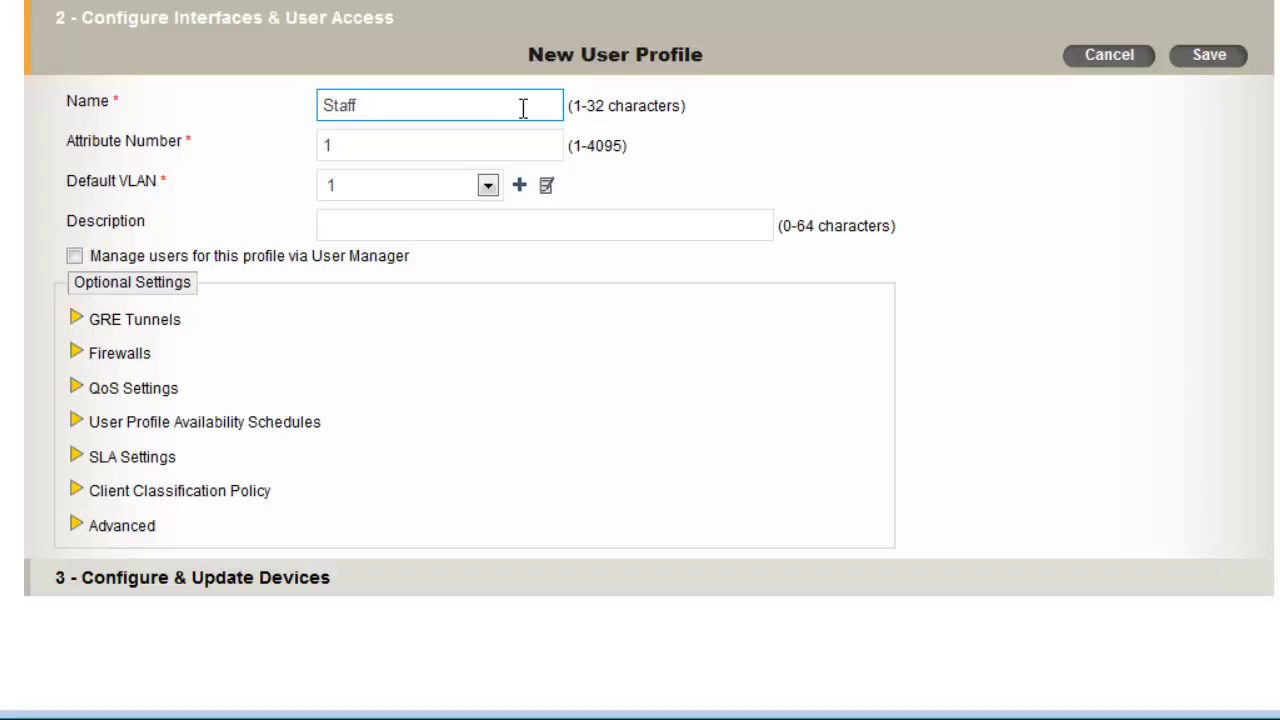
click(363, 146)
drag(363, 146, 283, 143)
text(2)
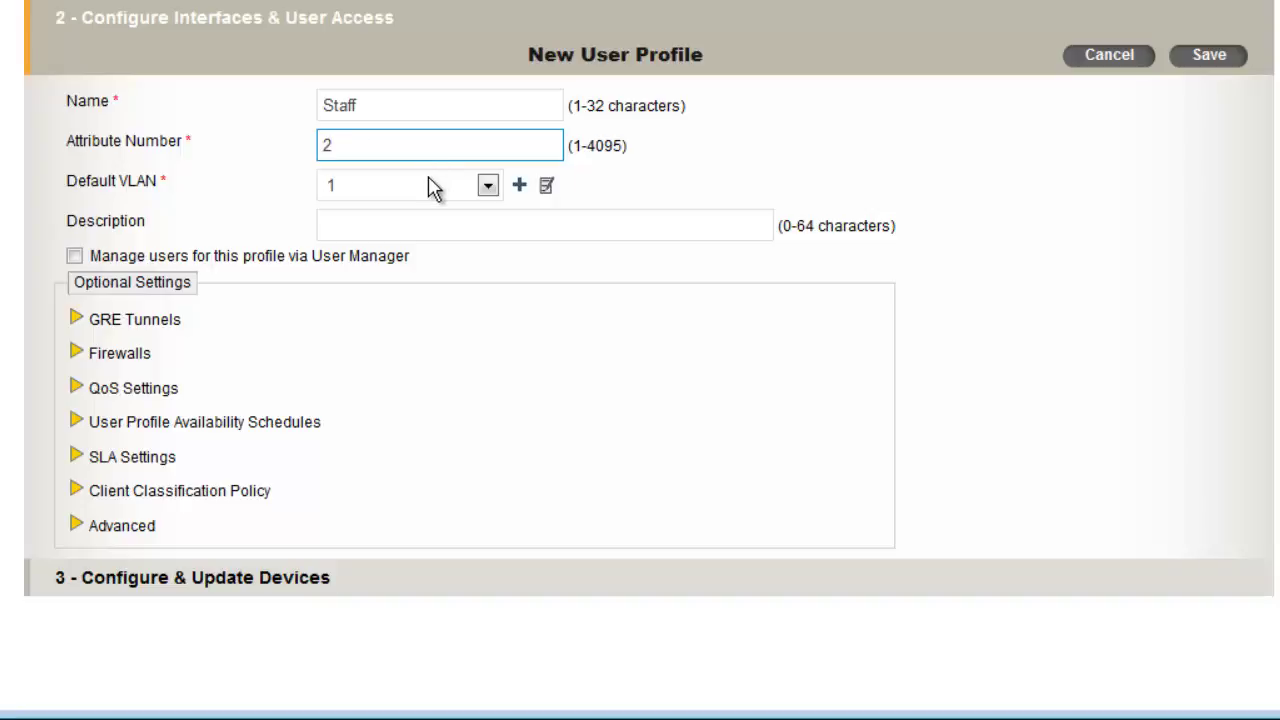
click(488, 186)
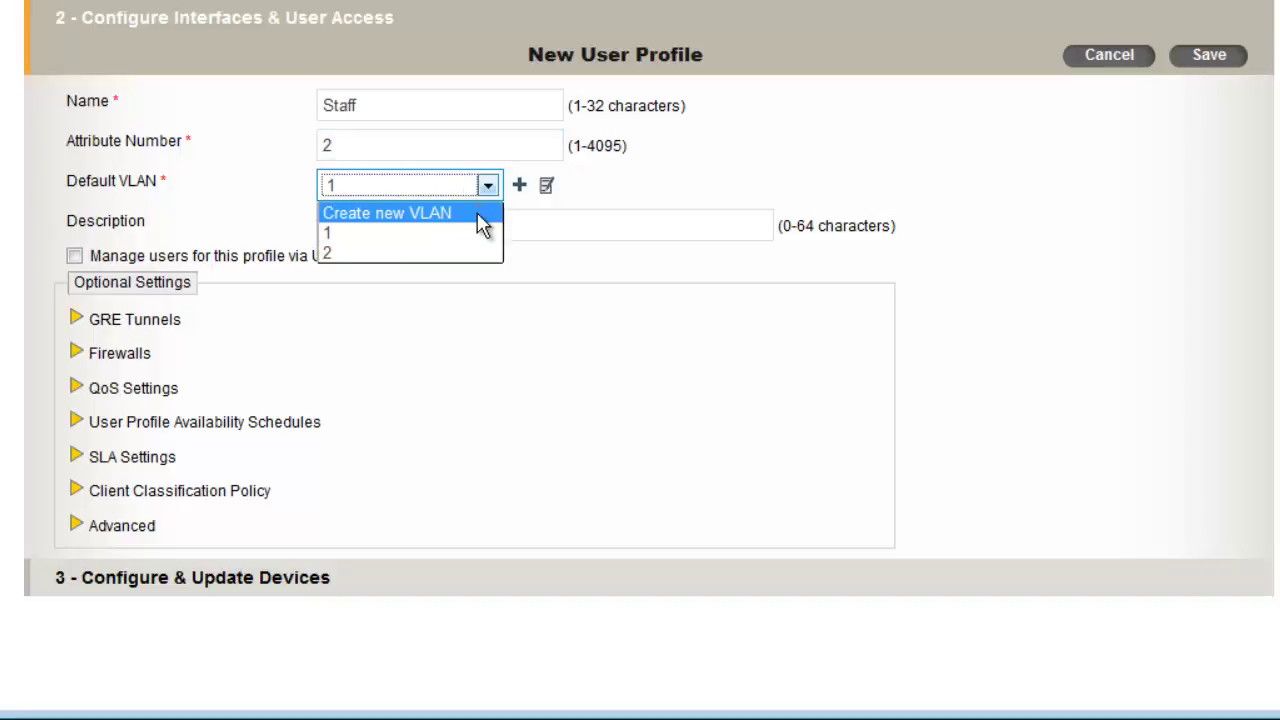
key(BackSpace)
text(2)
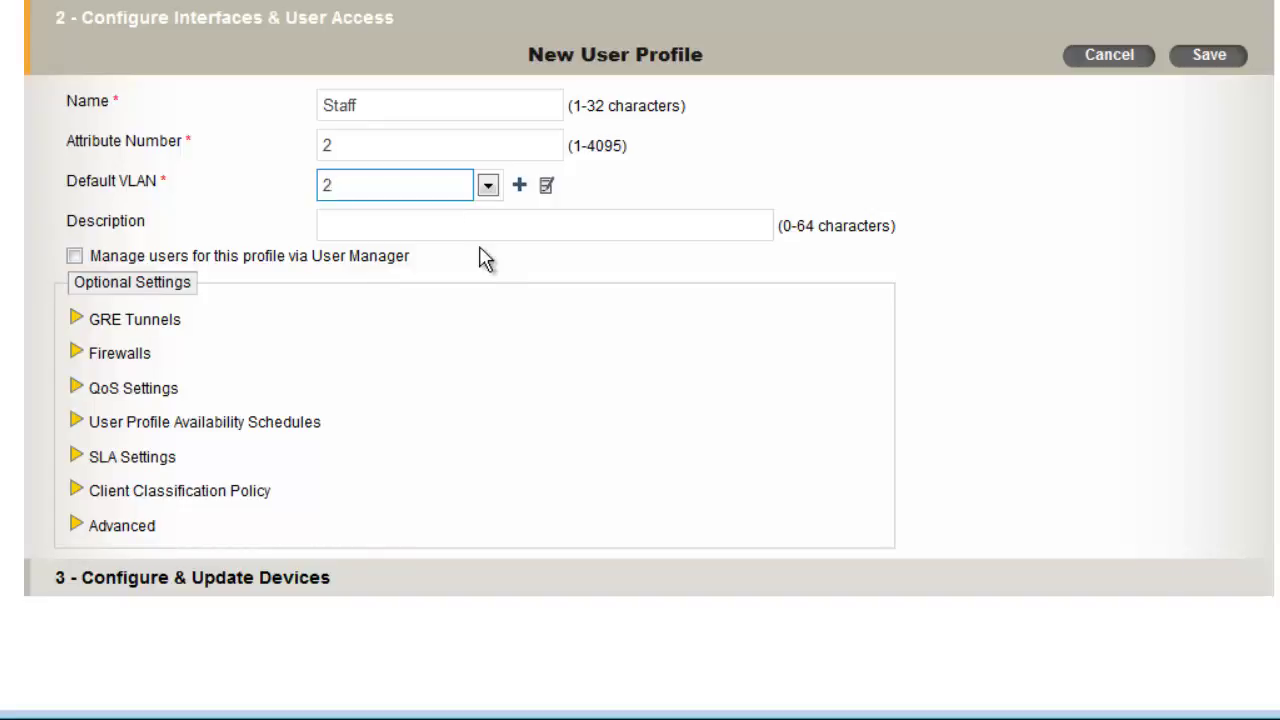
click(1231, 60)
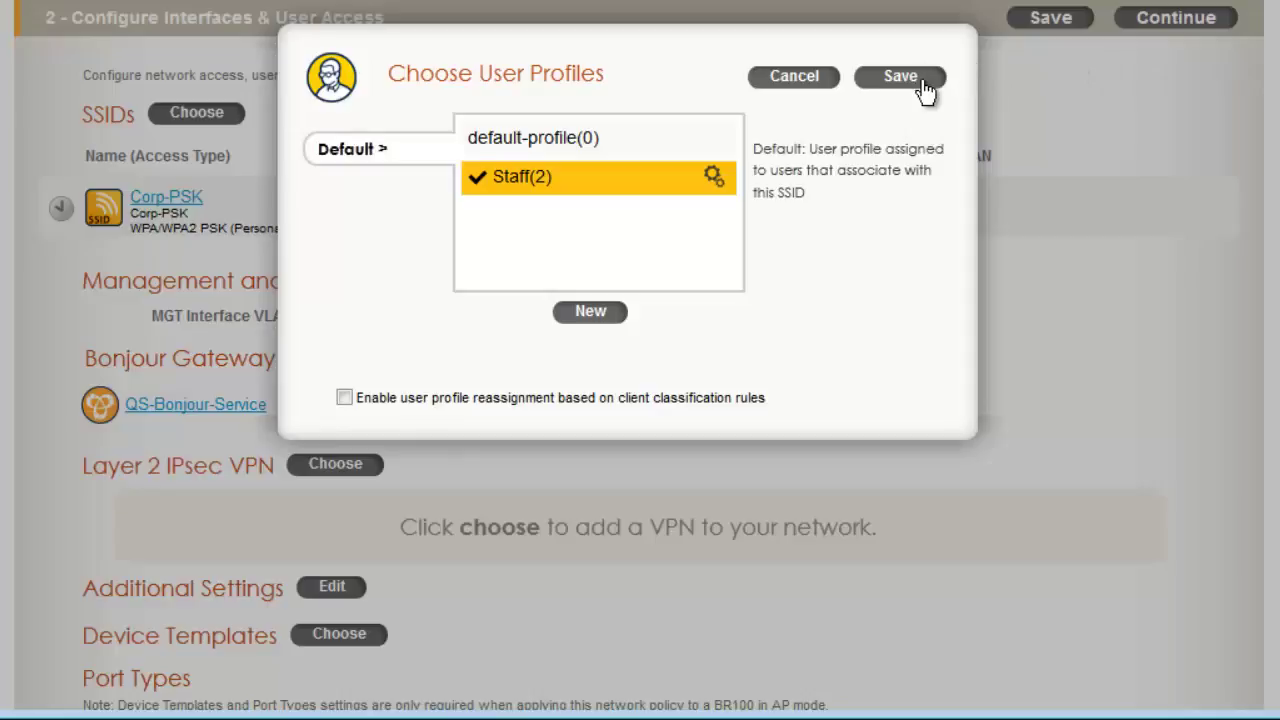
Apply Staff as Corp-PSK's user profile and reopen the SSIDs list
click(921, 82)
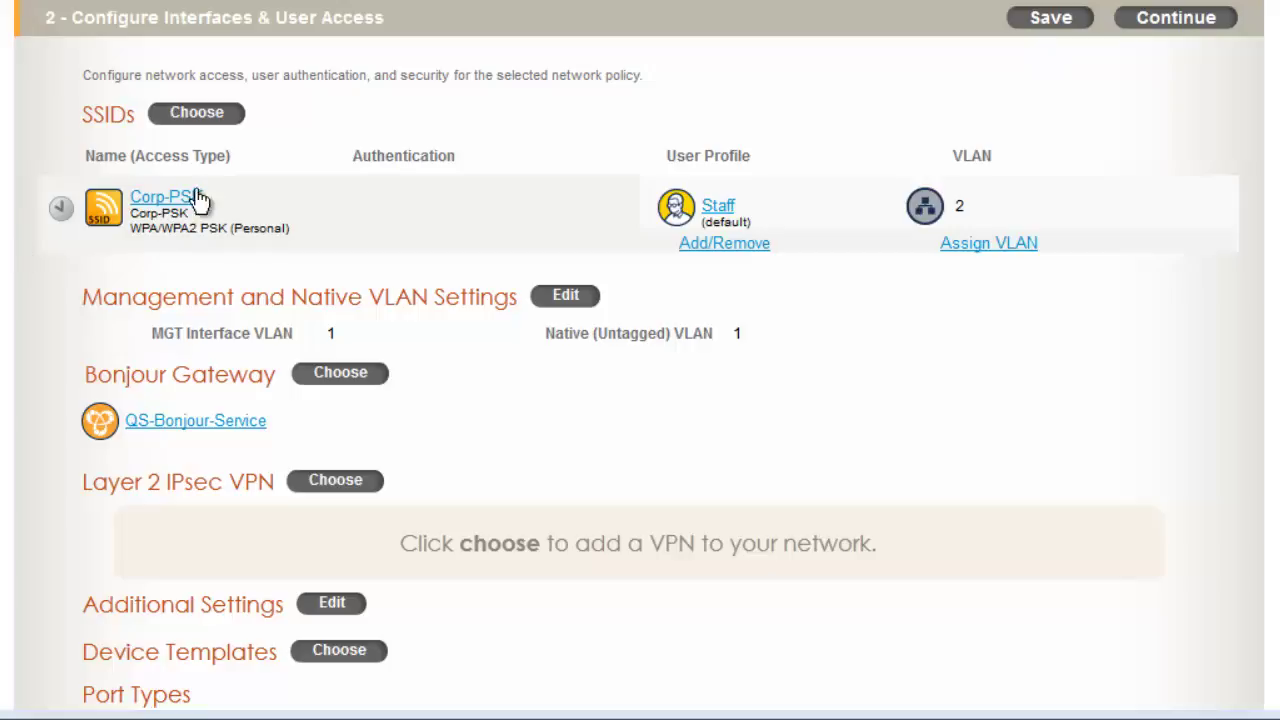
click(226, 114)
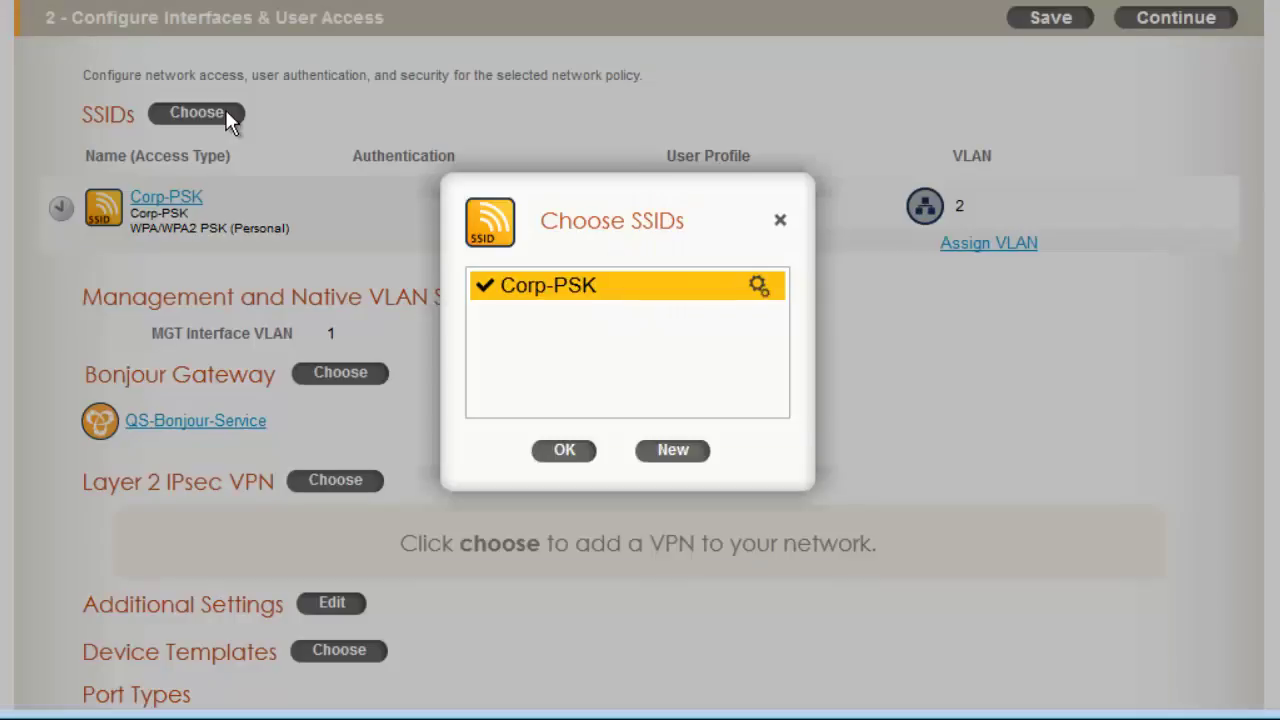
Define an open SSID Corp-Guest-Open for profile and SSID, with Captive Web Portal enabled
click(673, 450)
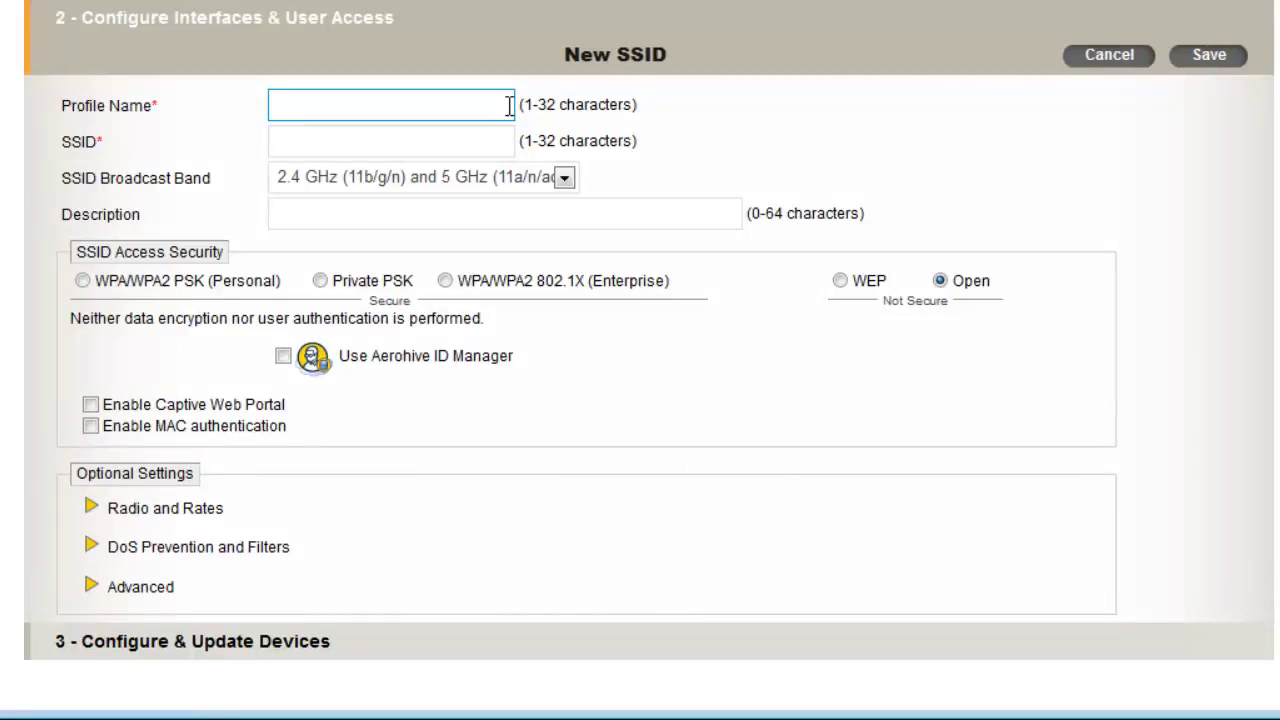
text(Corp-Guest-Open)
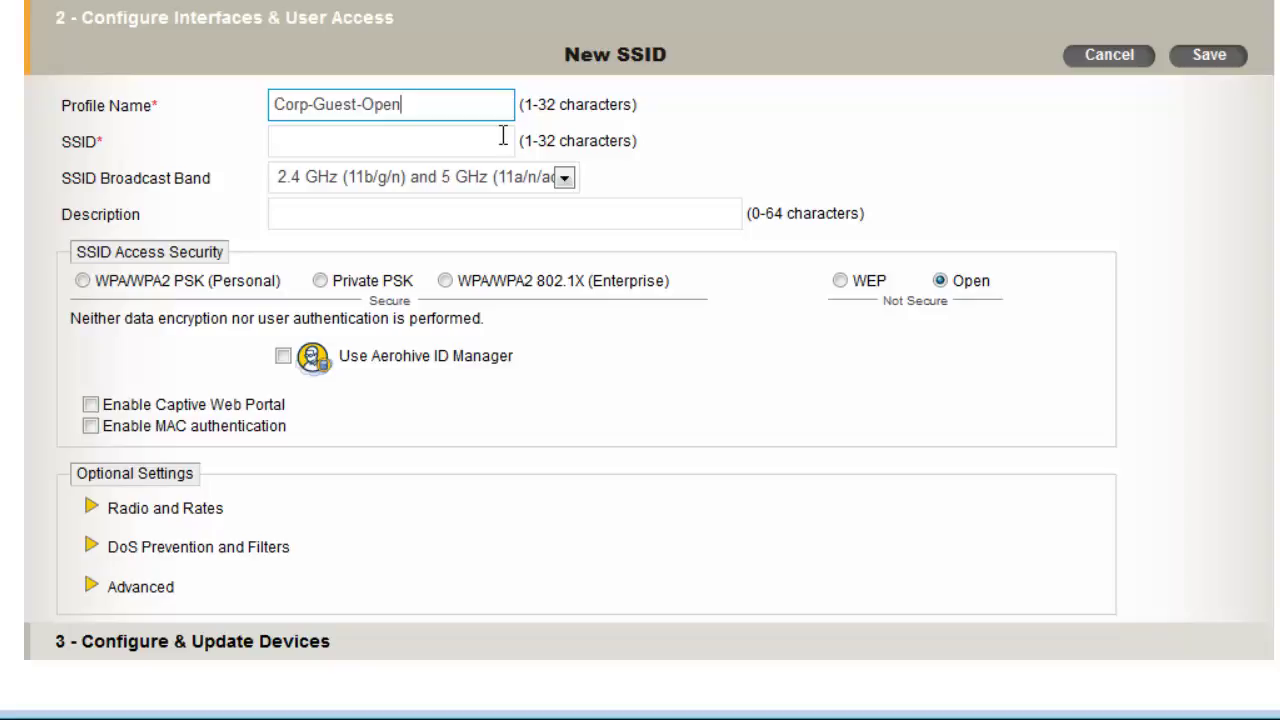
click(502, 137)
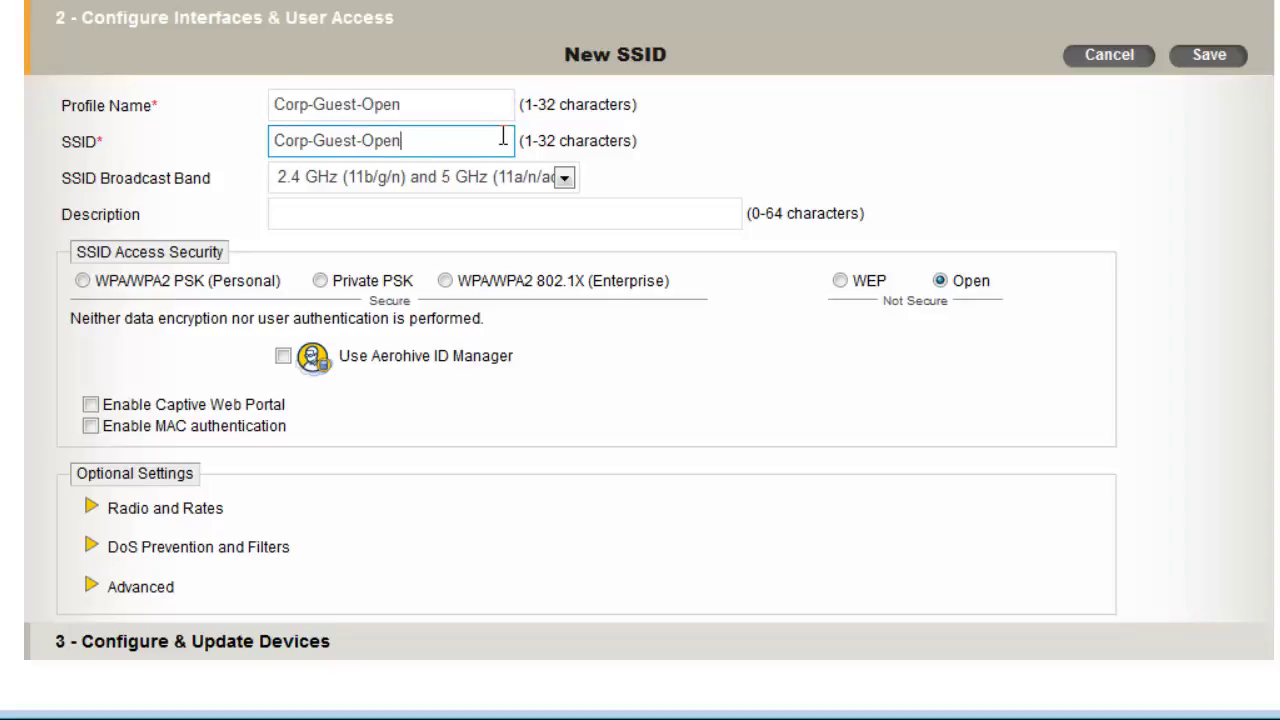
click(90, 404)
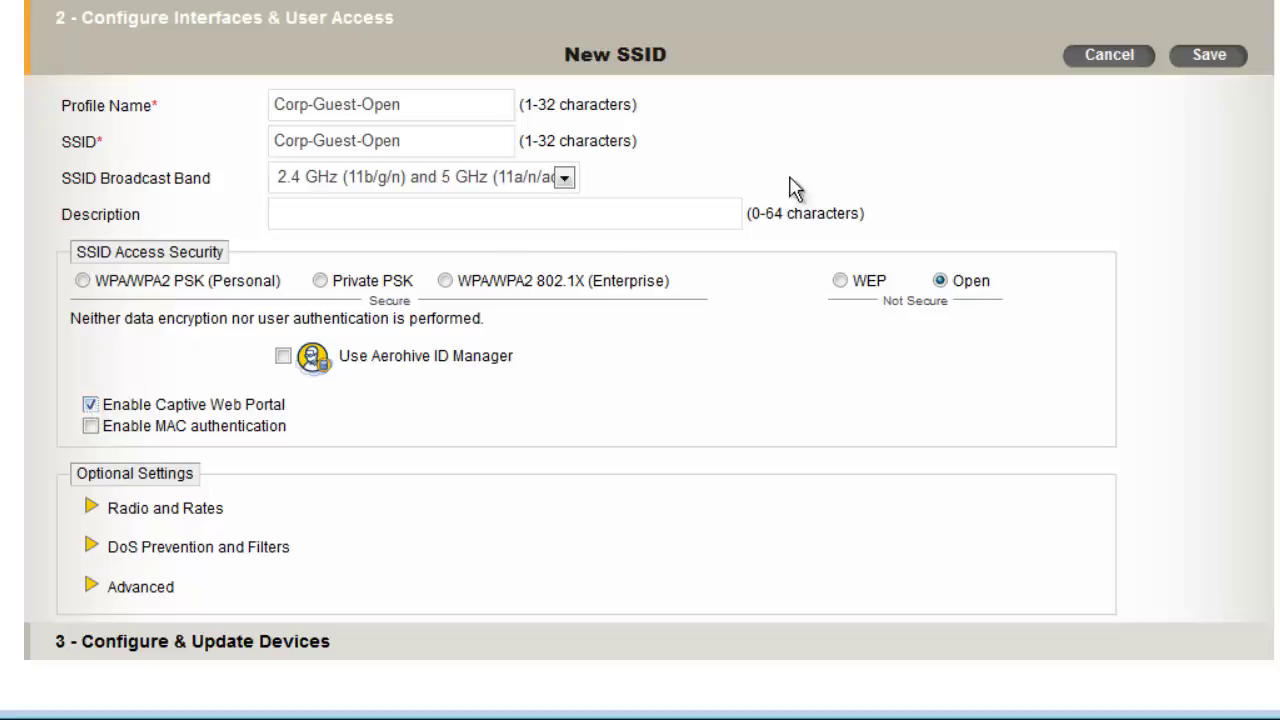
Save Corp-Guest-Open, add it to the policy, and start a new portal named CWP-Use-Policy
click(1191, 55)
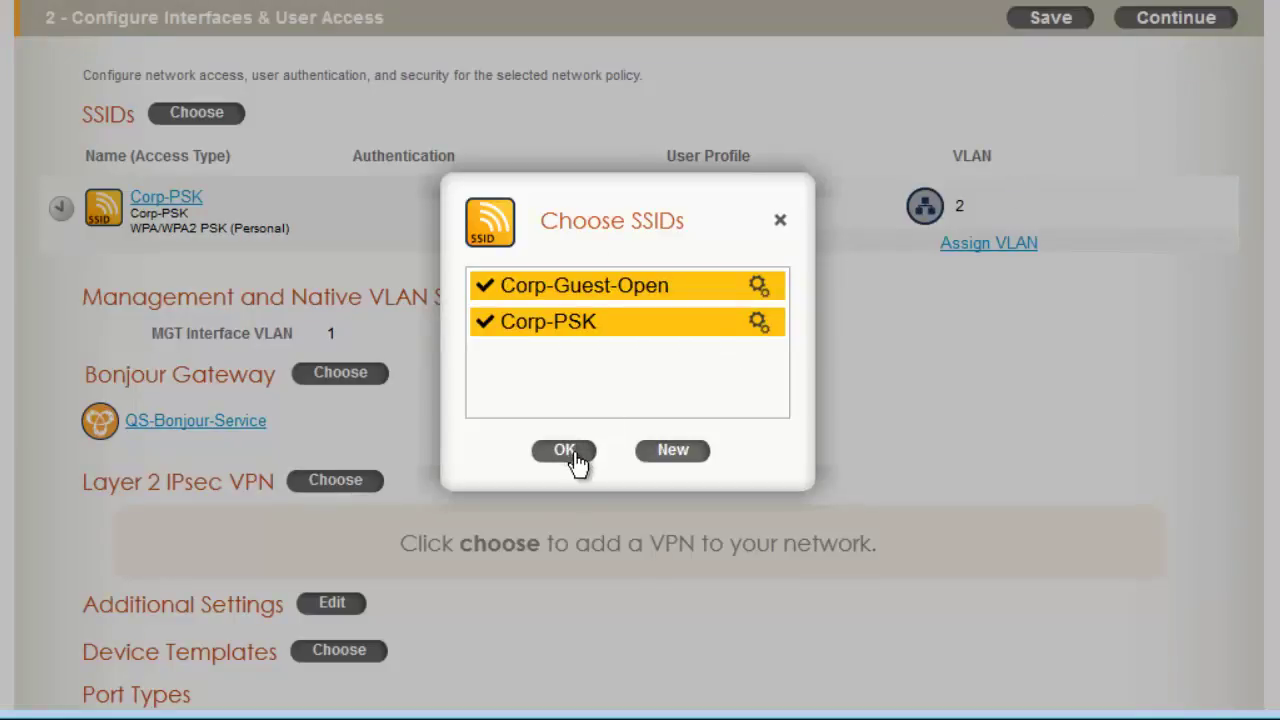
click(576, 456)
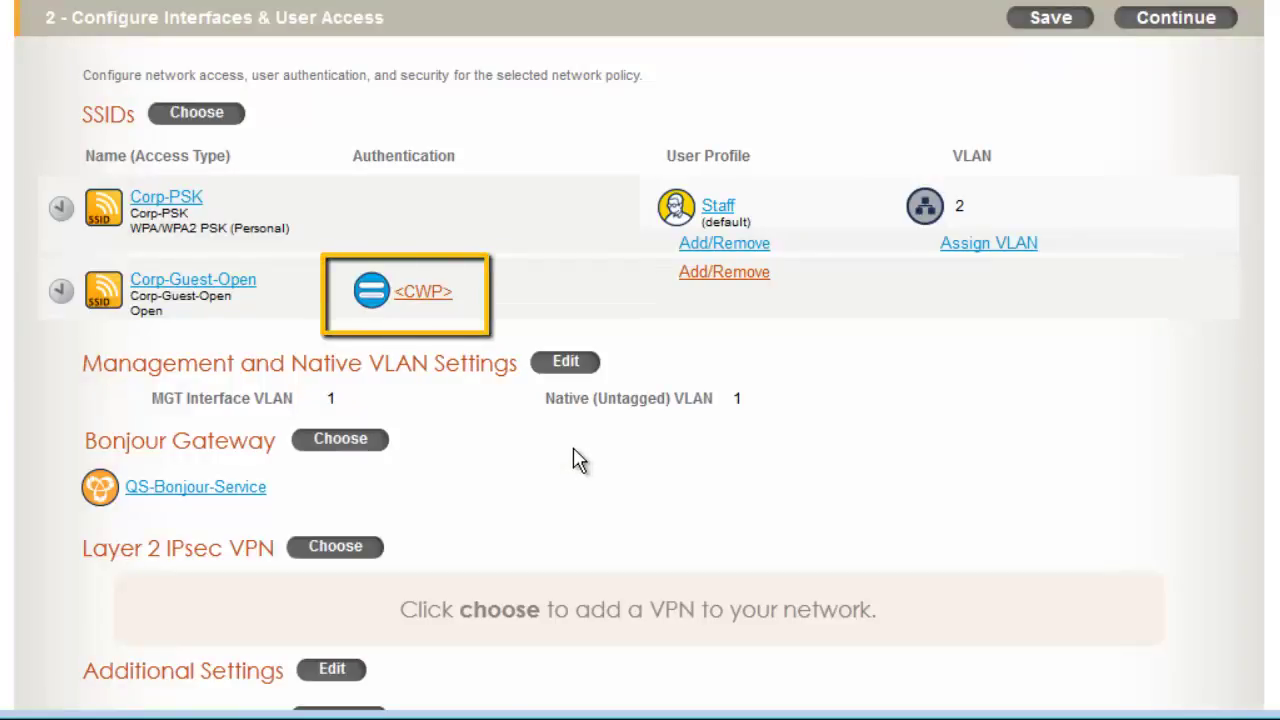
click(431, 298)
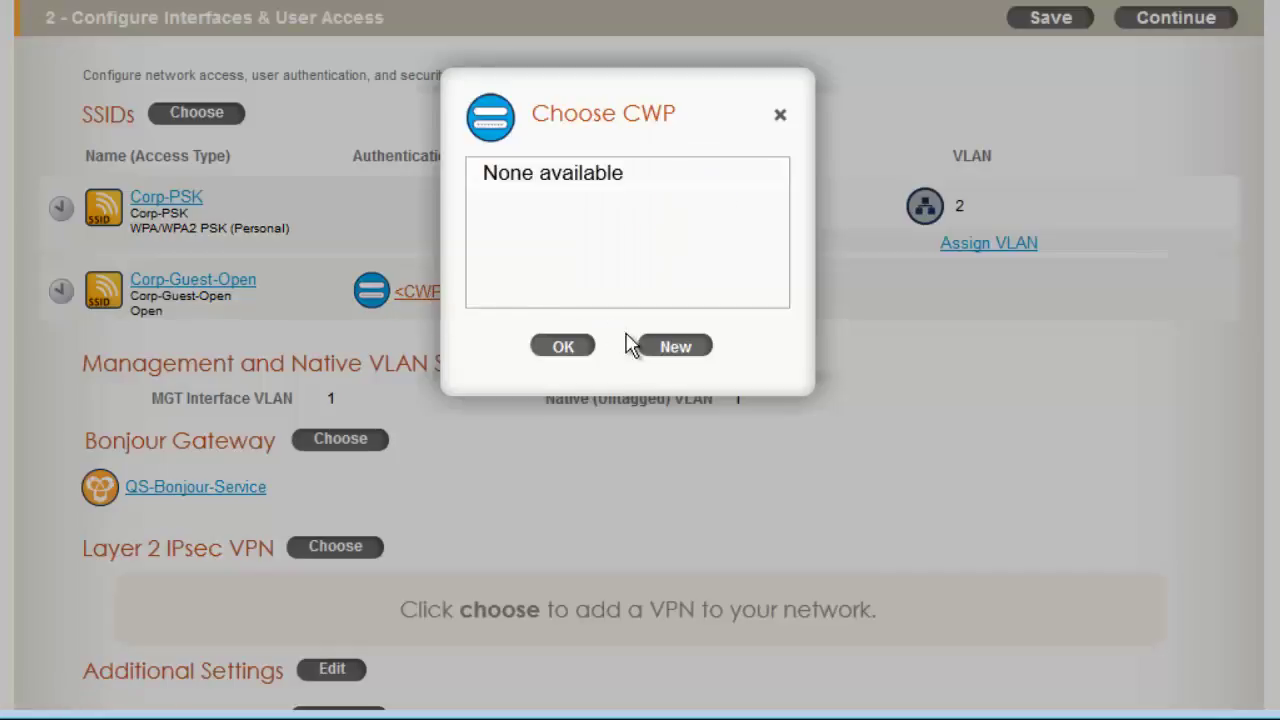
click(706, 350)
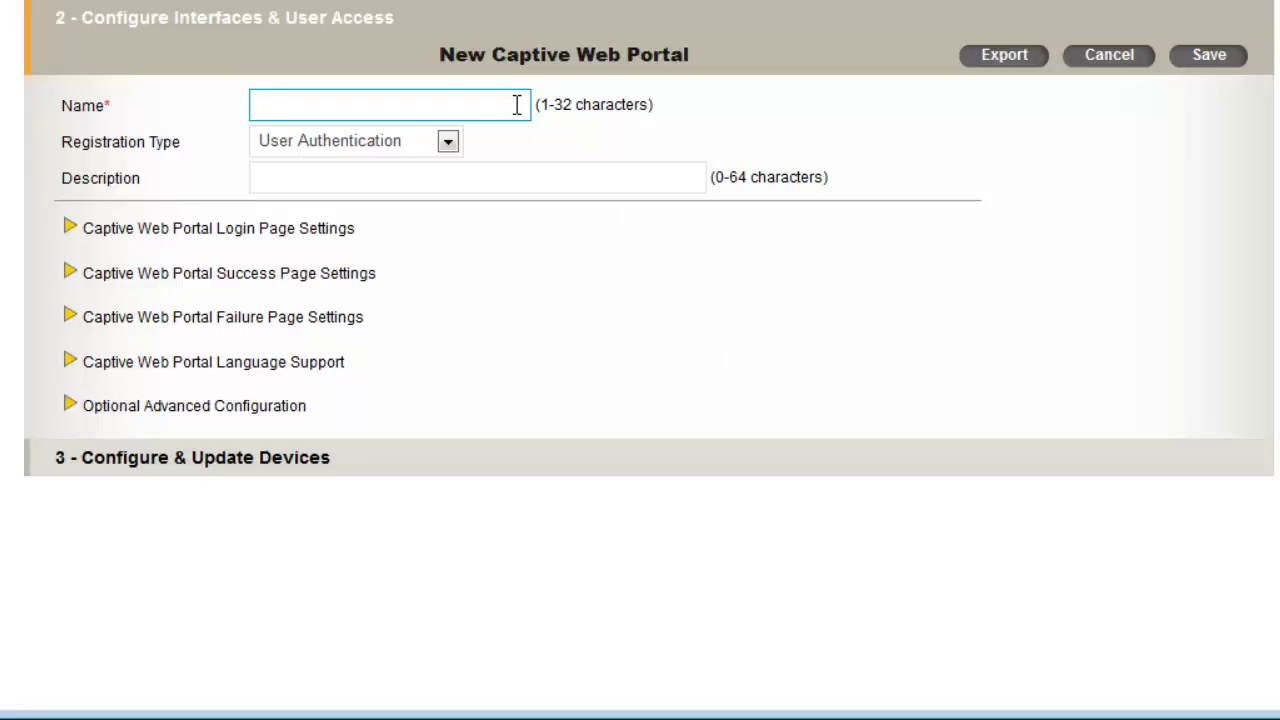
text(CWP-Use-Policy)
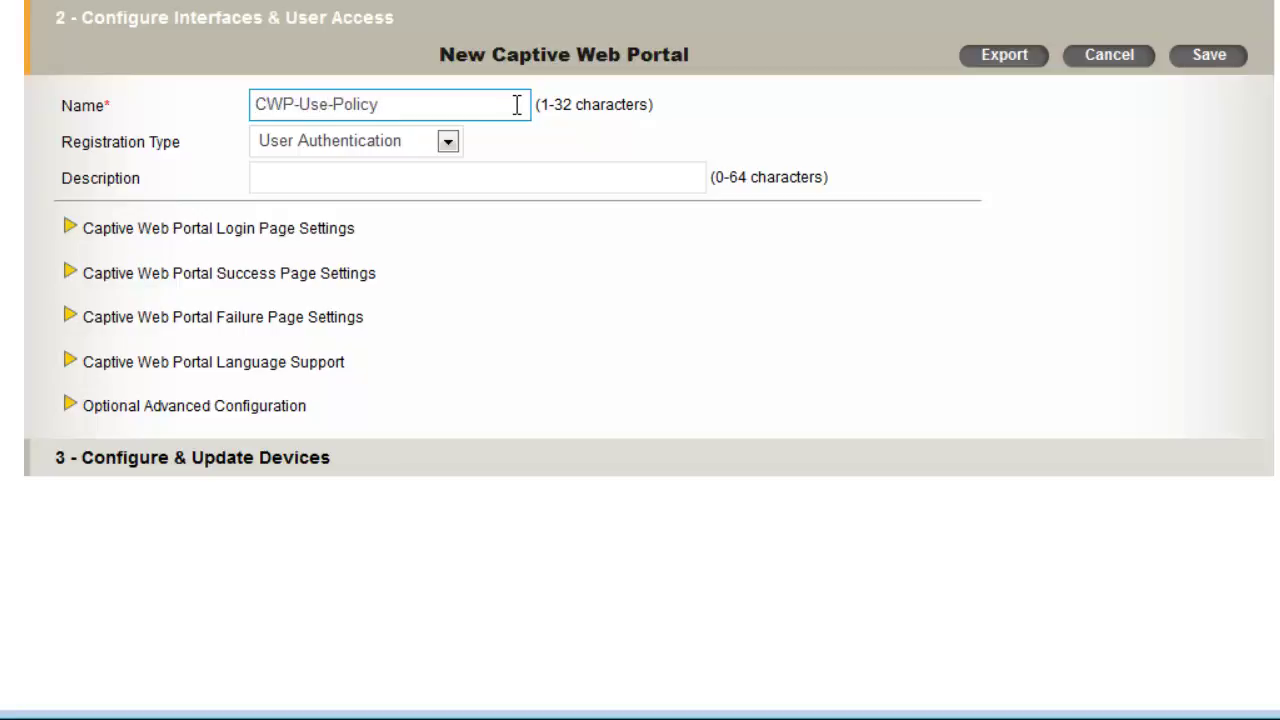
click(497, 160)
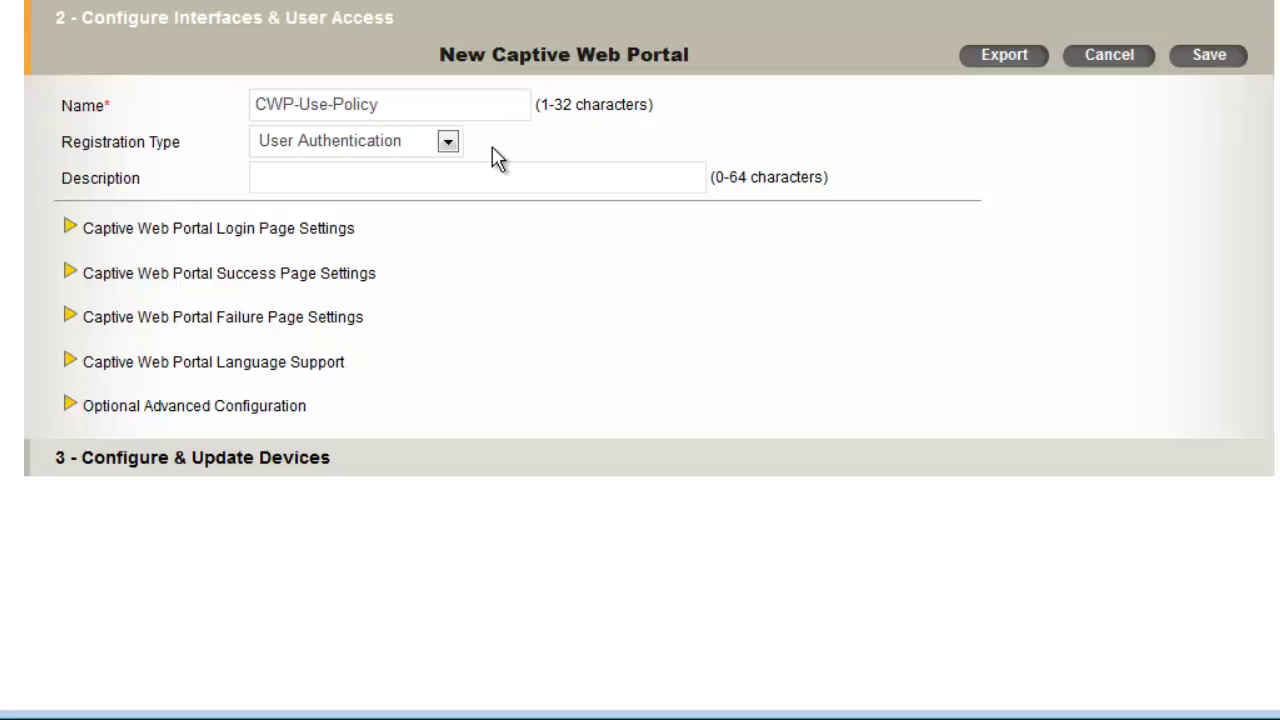
Set the portal's registration type to Use Policy Acceptance and open Customize Login Page
click(448, 145)
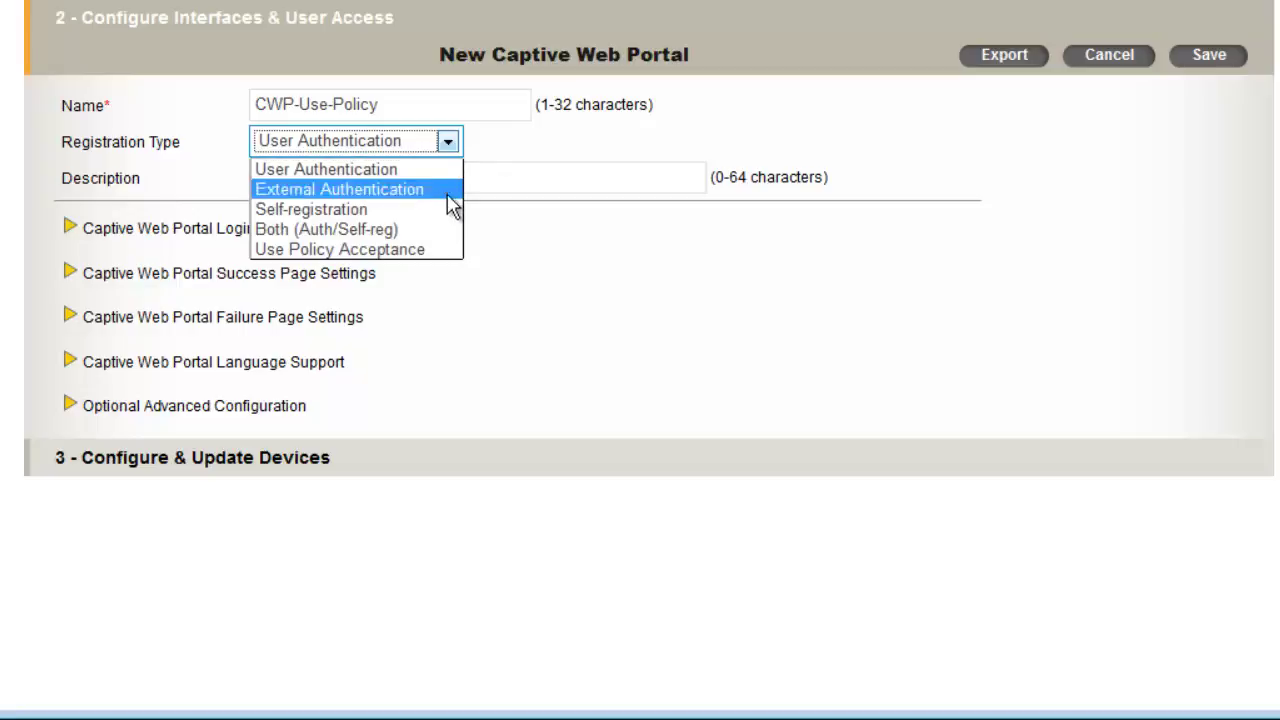
click(446, 252)
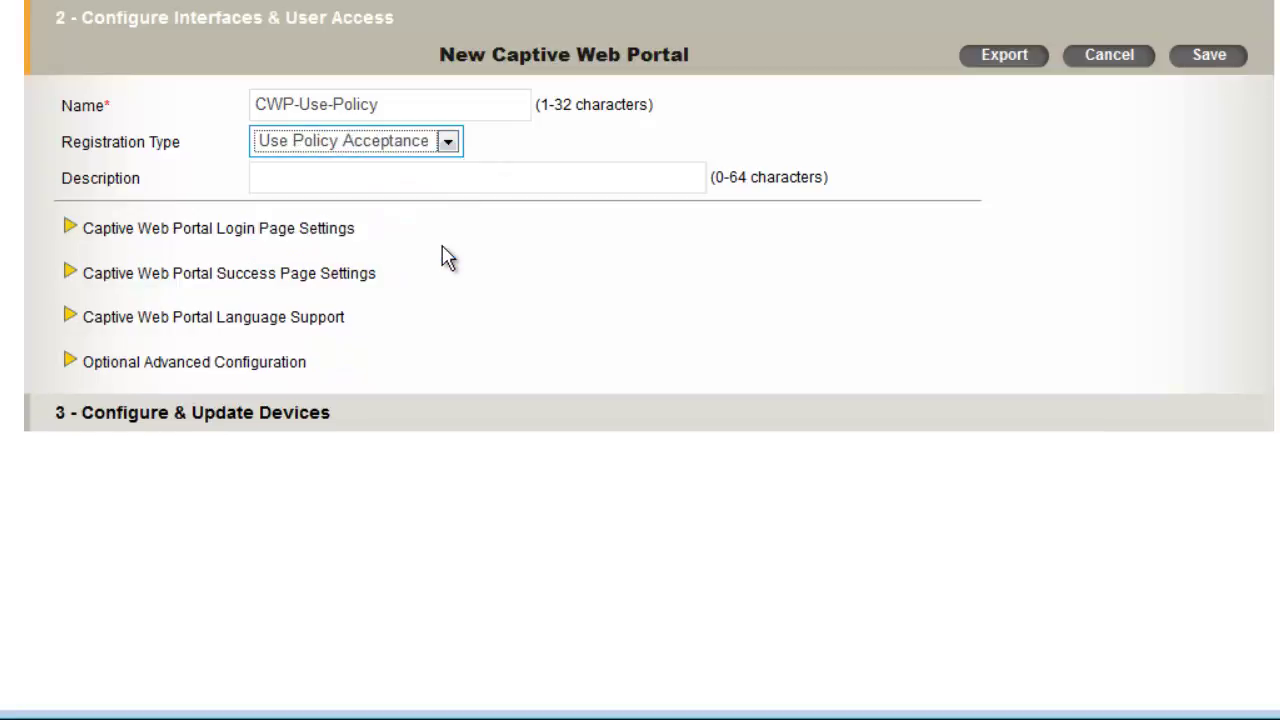
click(316, 234)
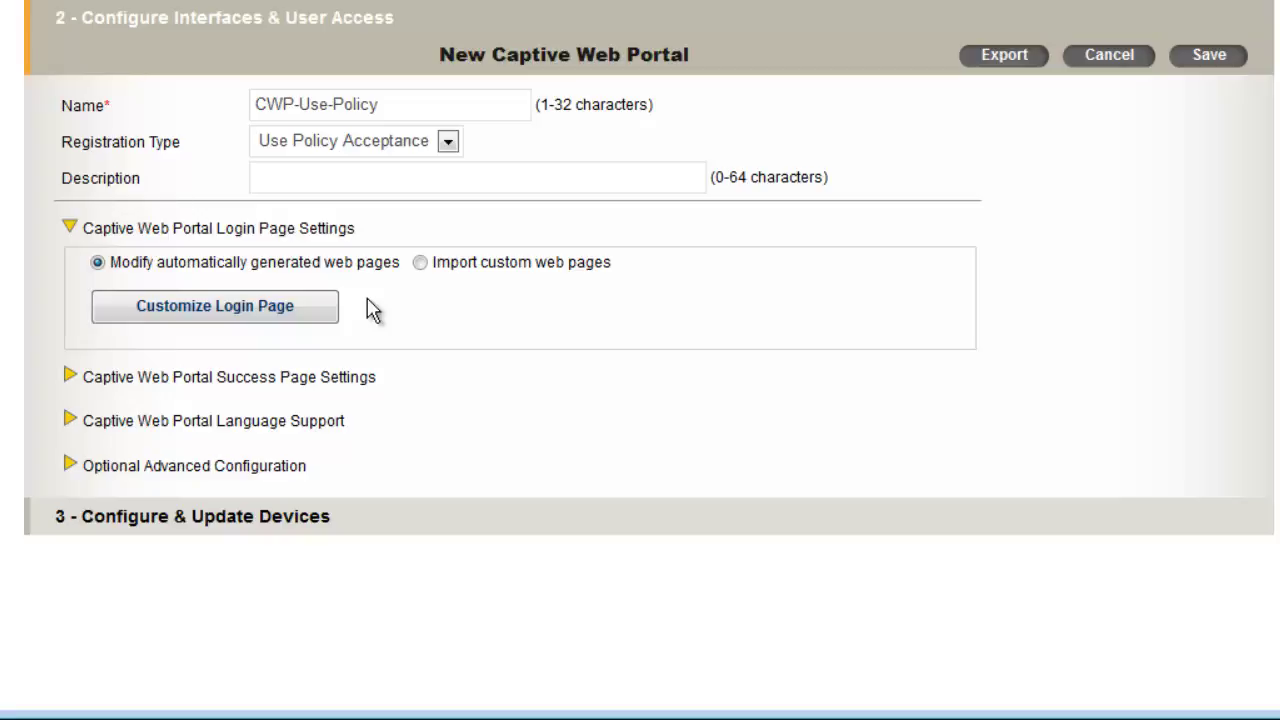
click(318, 314)
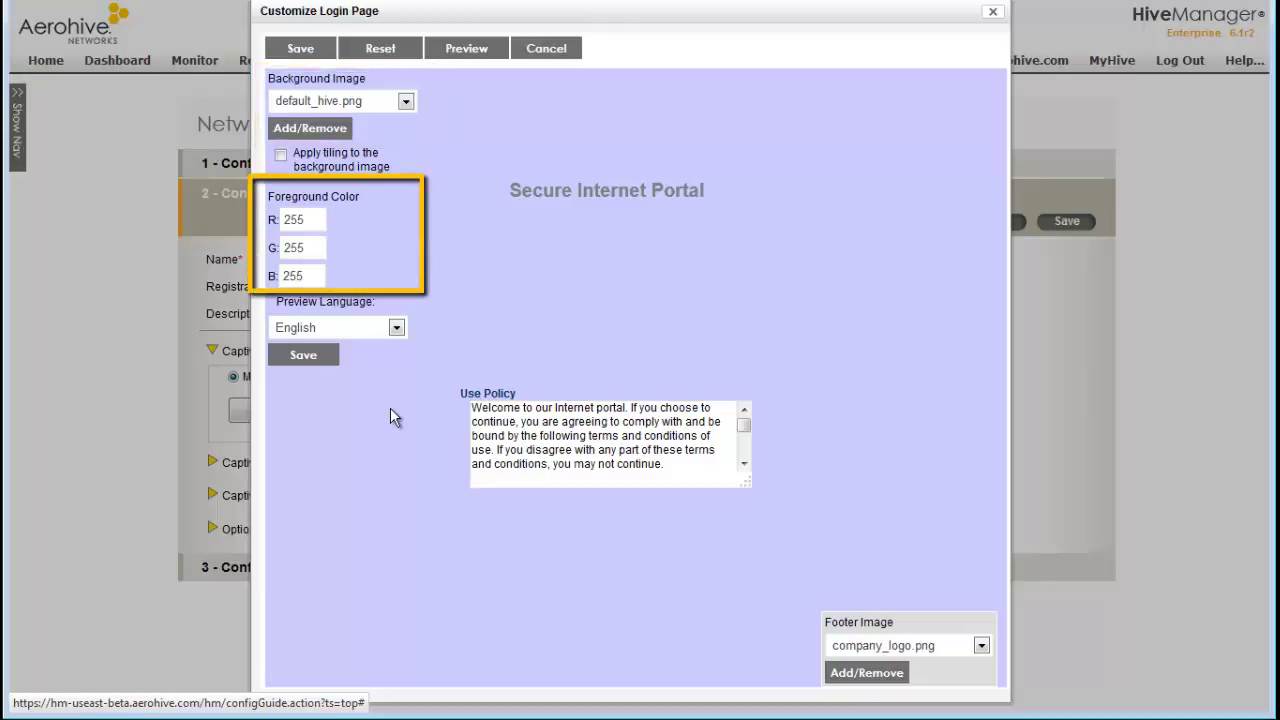
Check the use policy text in French and English, preview the login page, then exit the editor
key(shift+Tab)
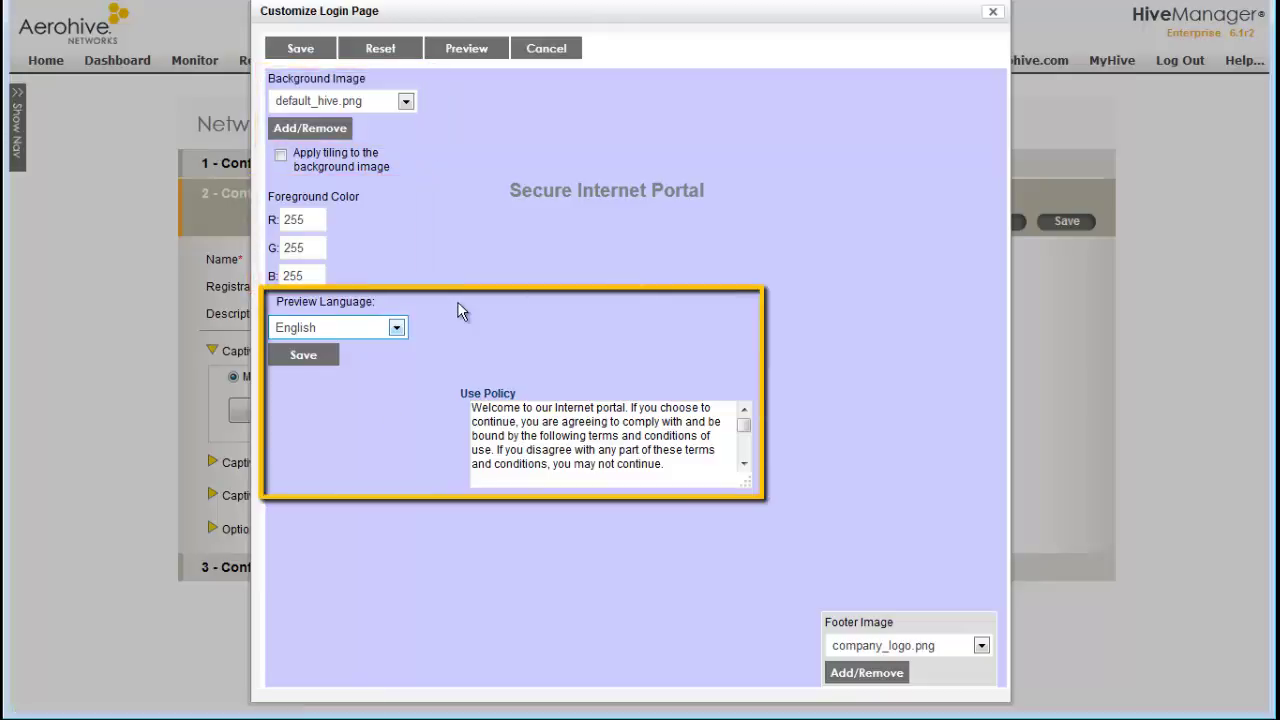
click(396, 328)
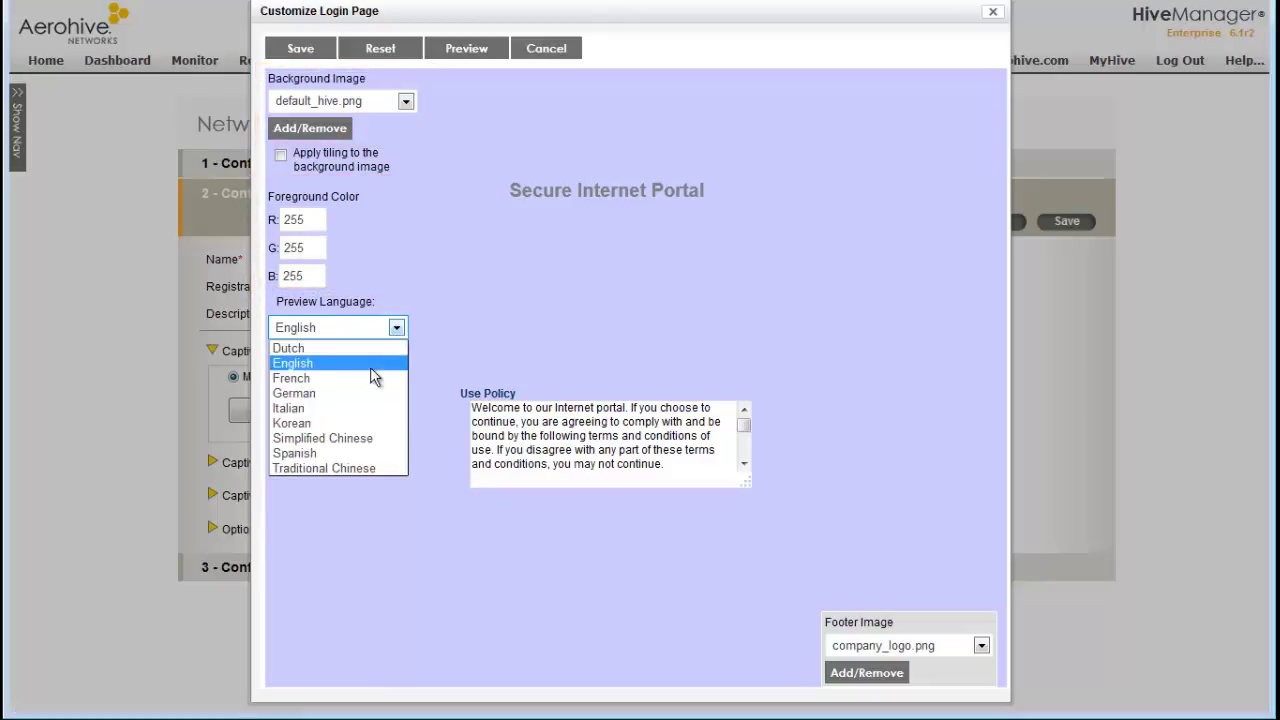
click(370, 378)
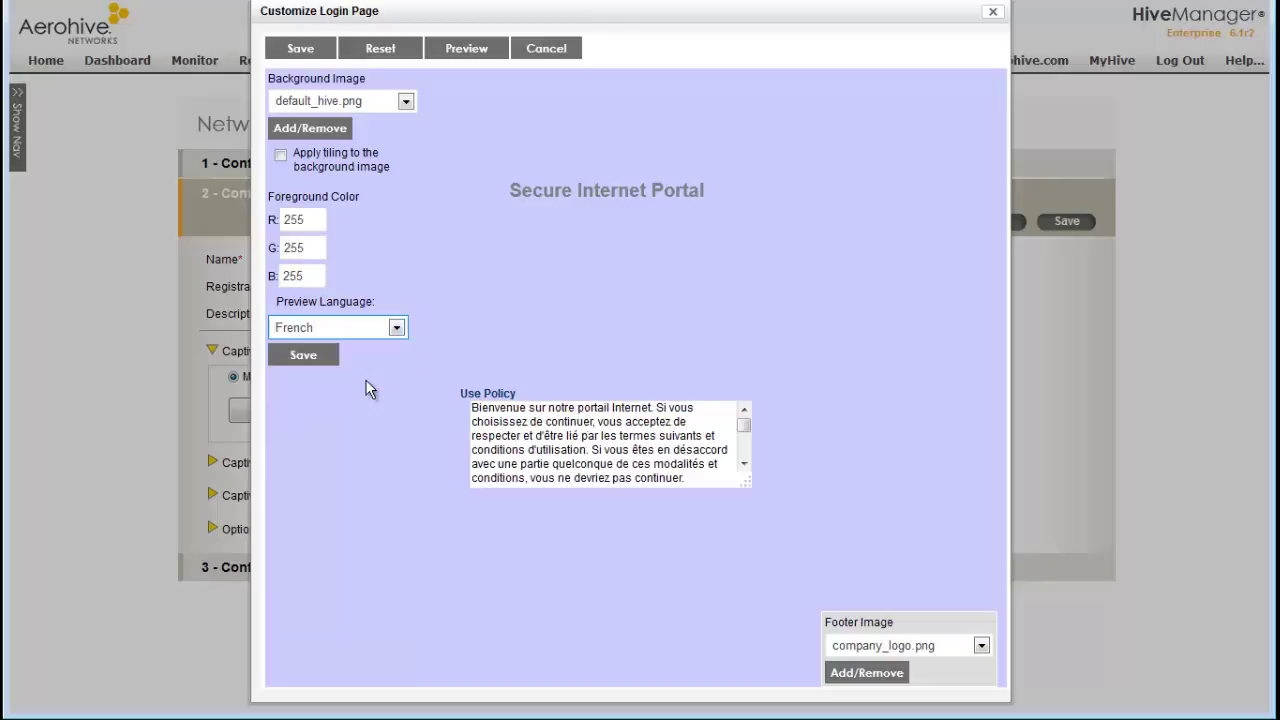
click(396, 328)
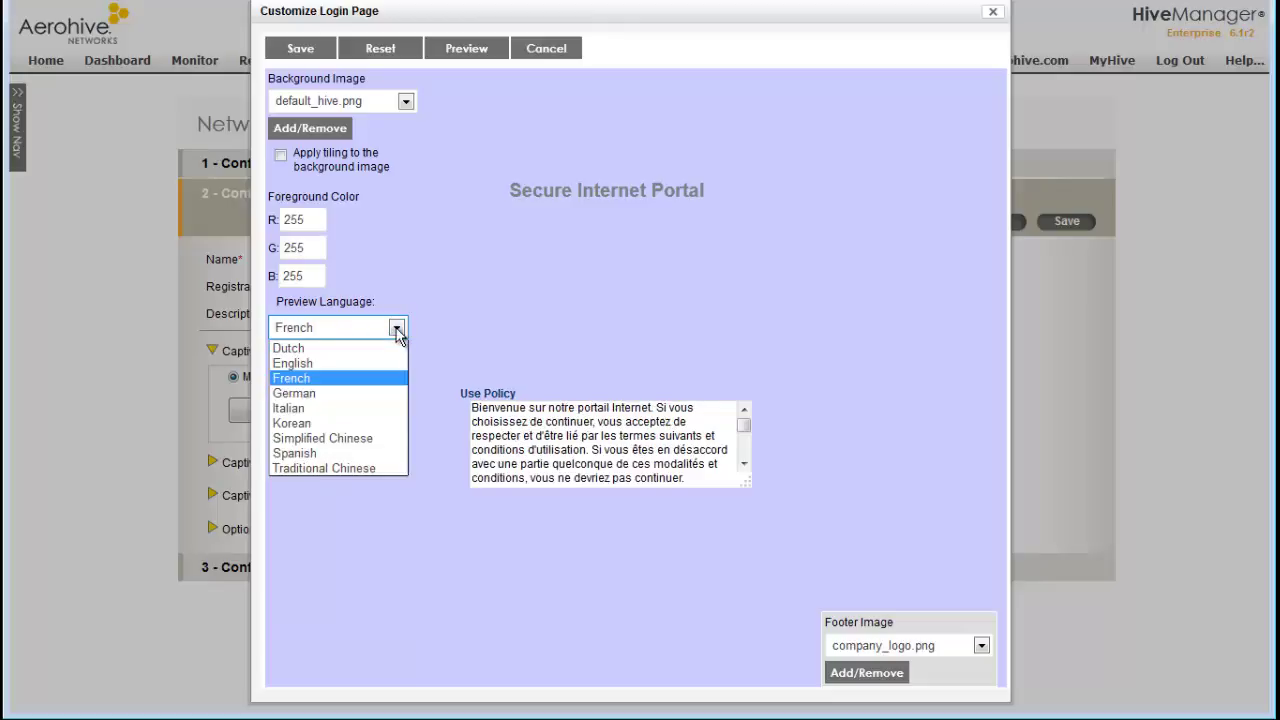
click(379, 360)
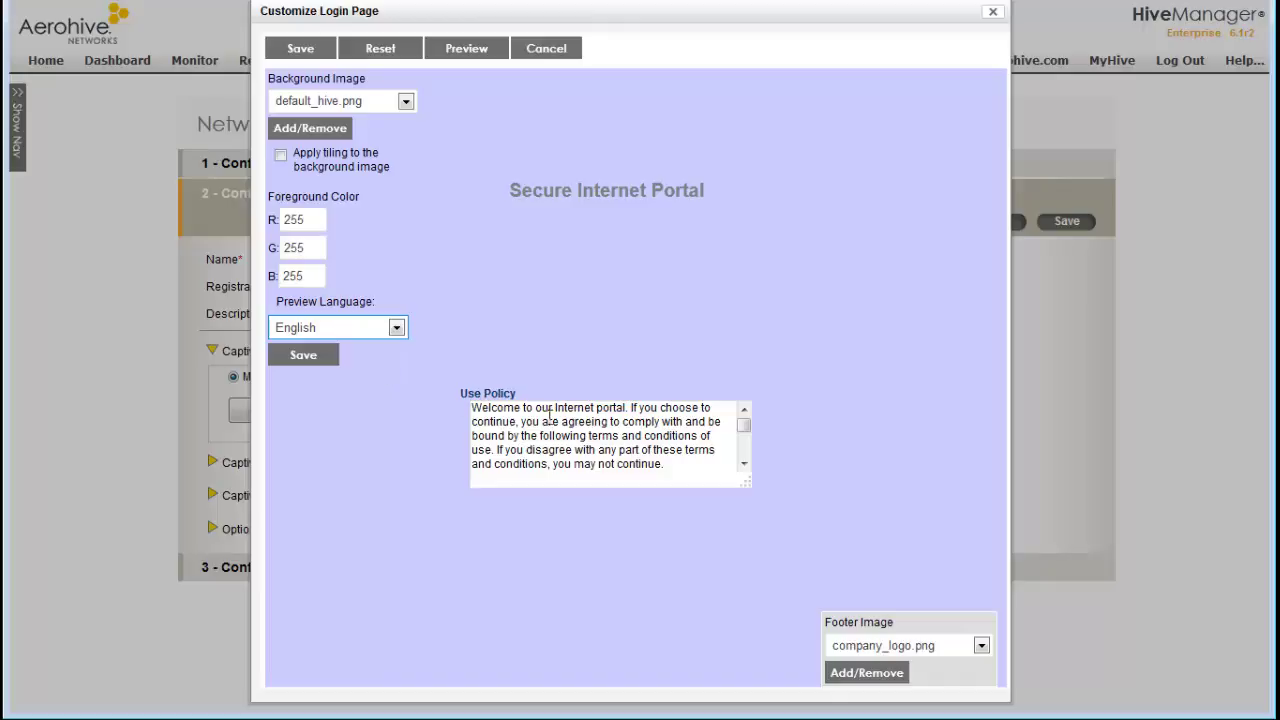
triple_click(650, 441)
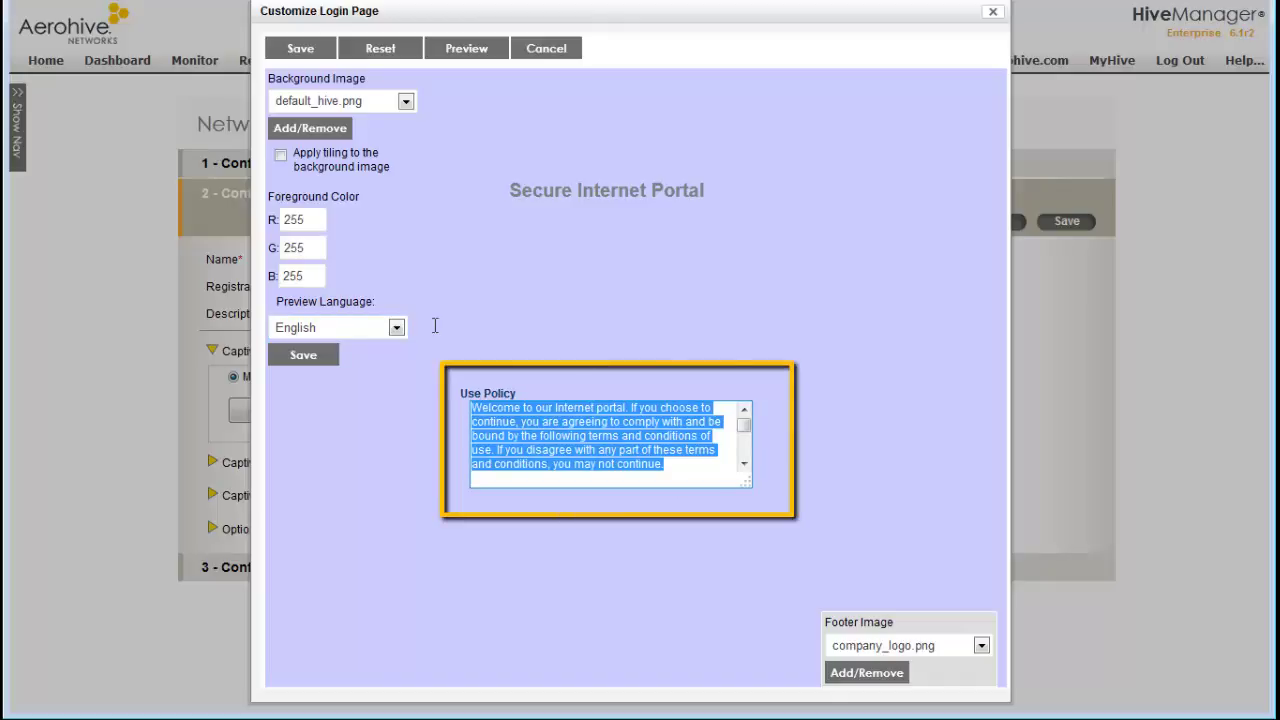
click(491, 50)
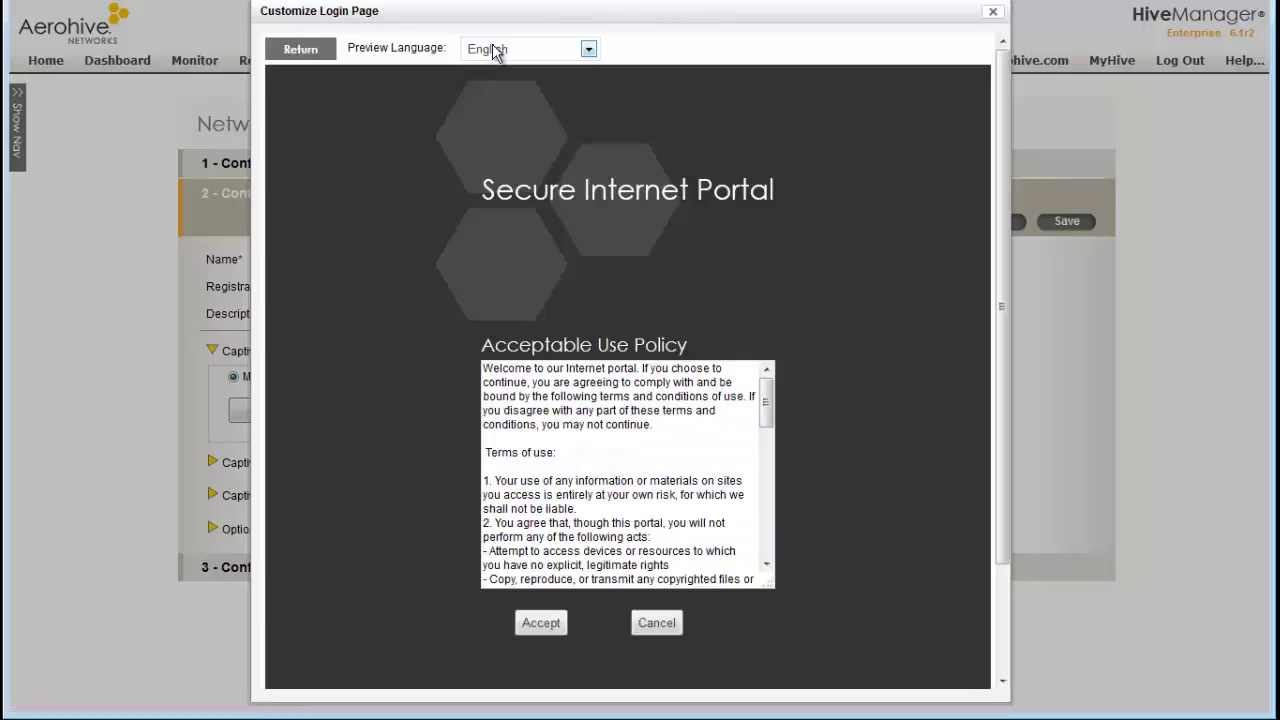
click(330, 55)
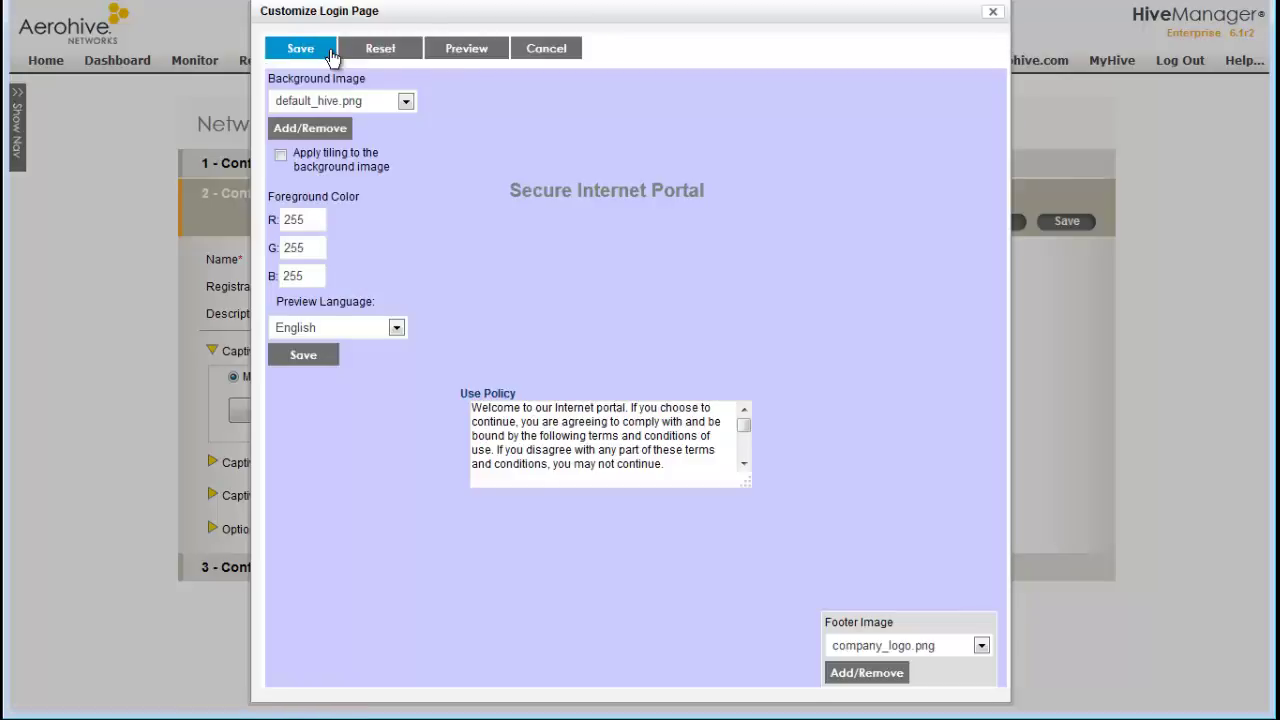
click(540, 50)
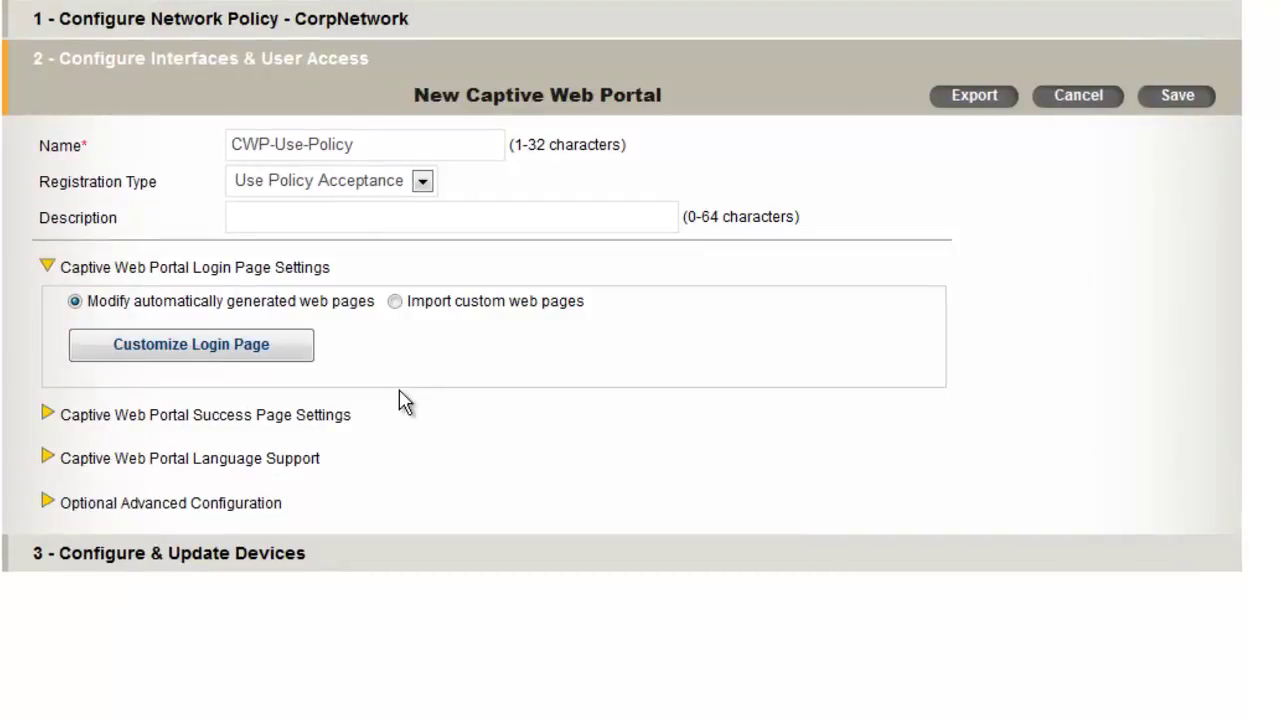
click(49, 414)
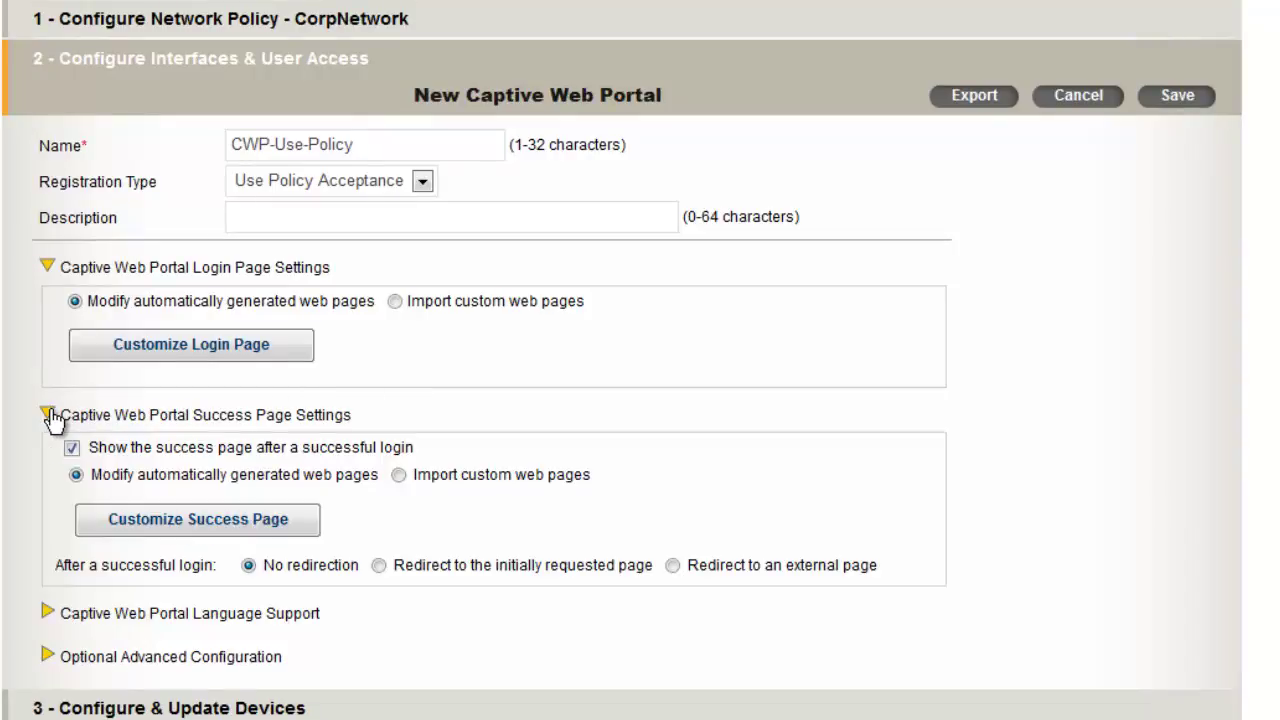
click(673, 566)
click(437, 616)
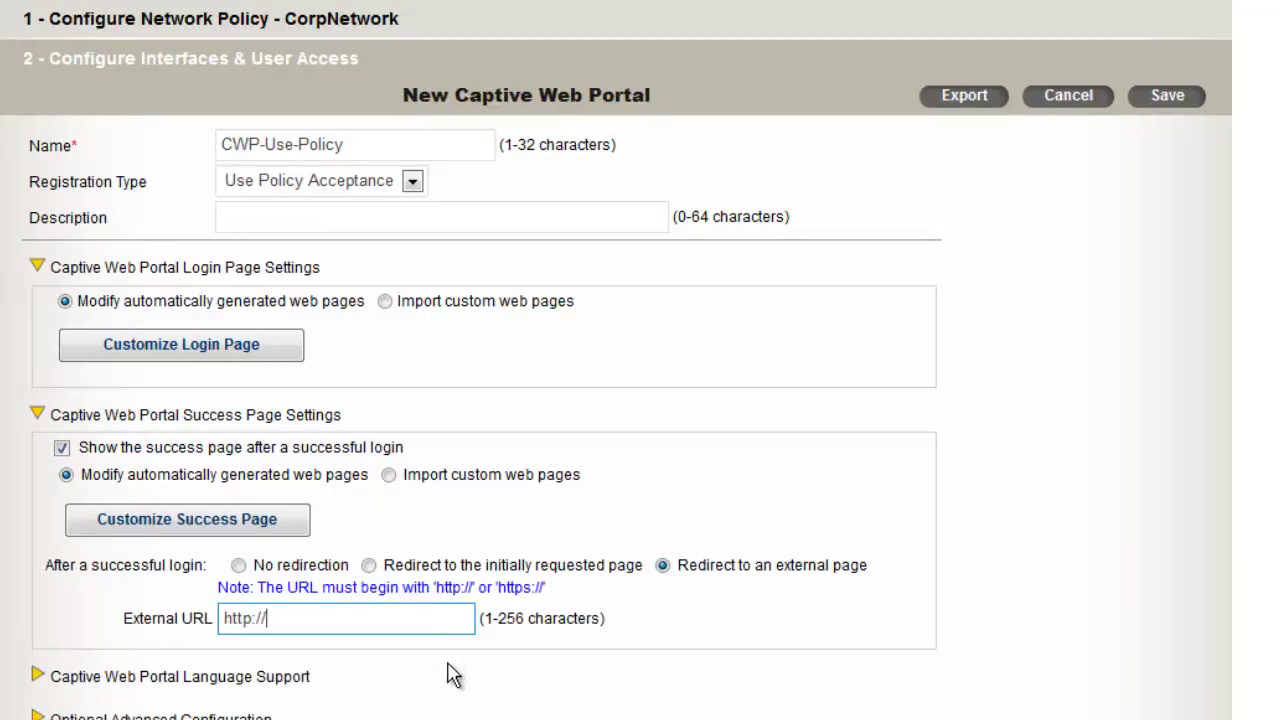
text(www.aerohive.com)
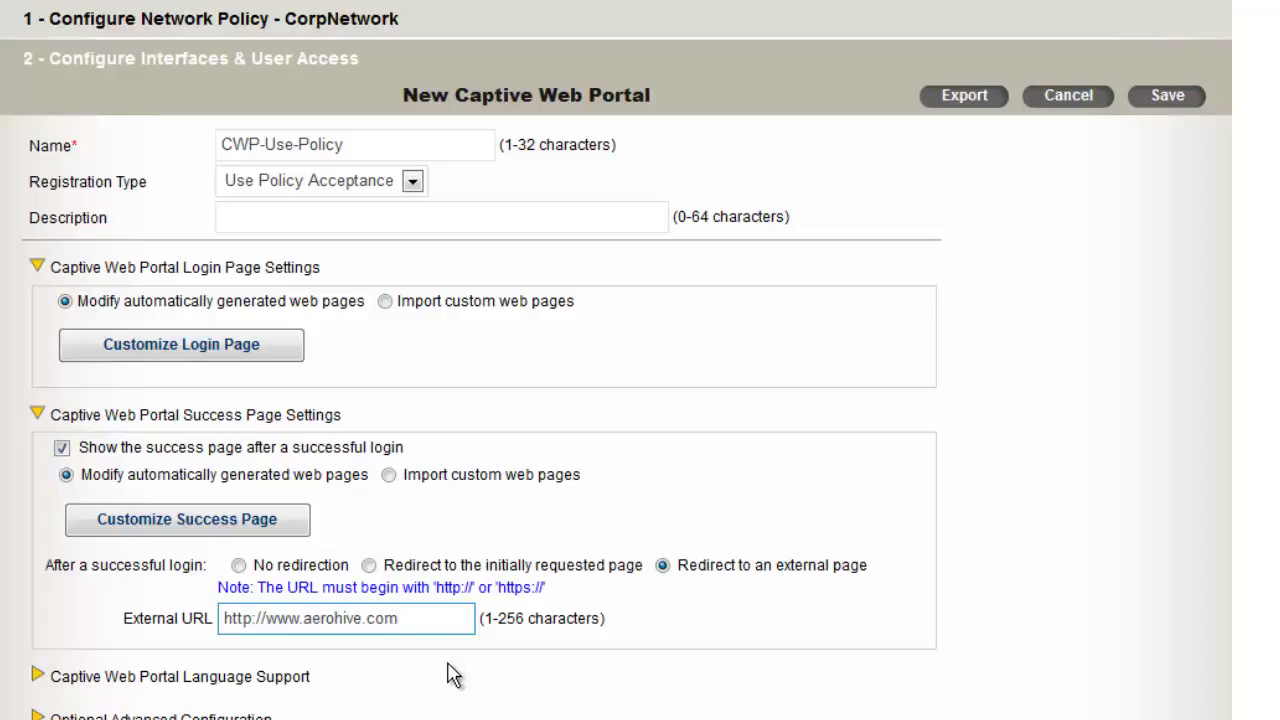
click(1141, 97)
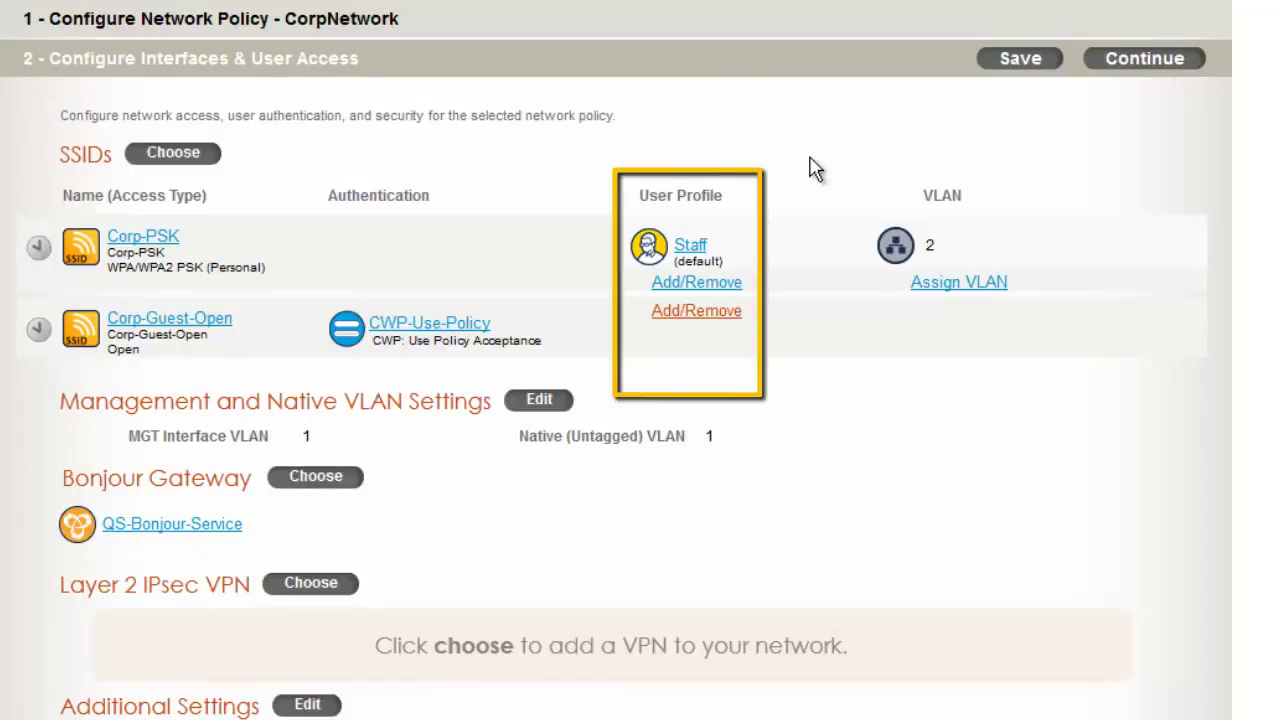
Create a new user profile for Corp-Guest-Open named Guests with attribute 4
click(697, 312)
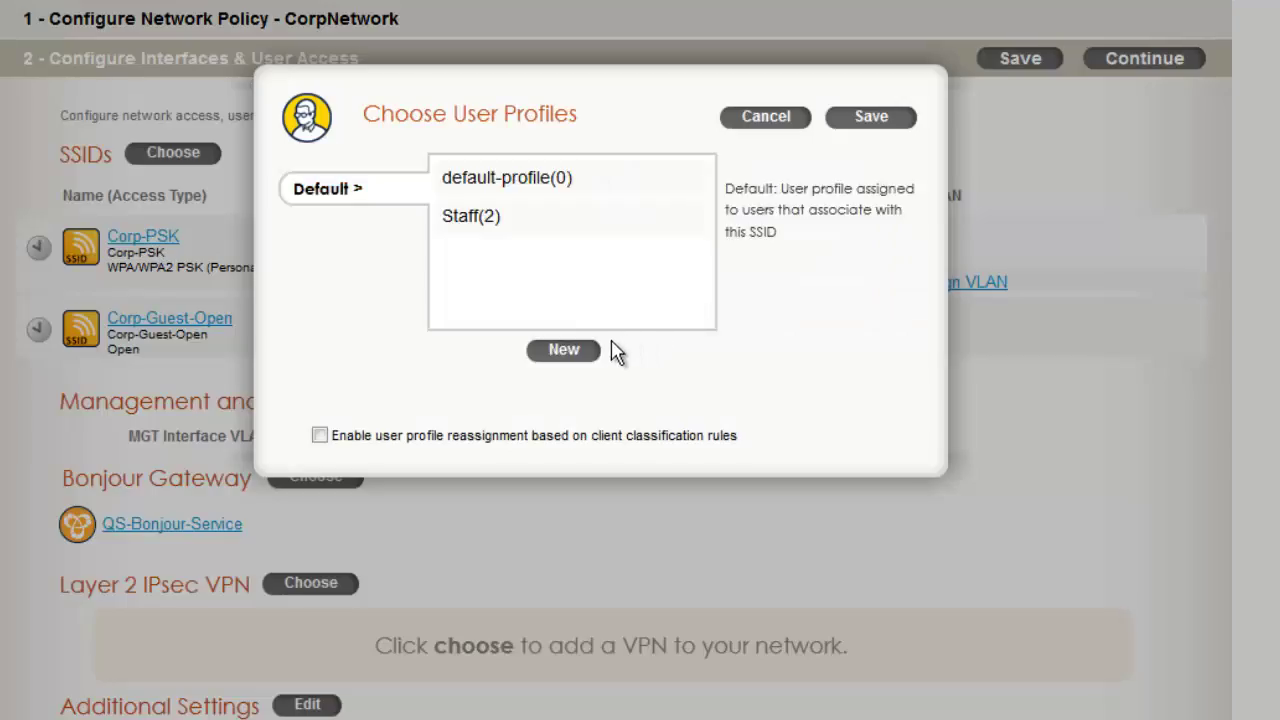
click(564, 350)
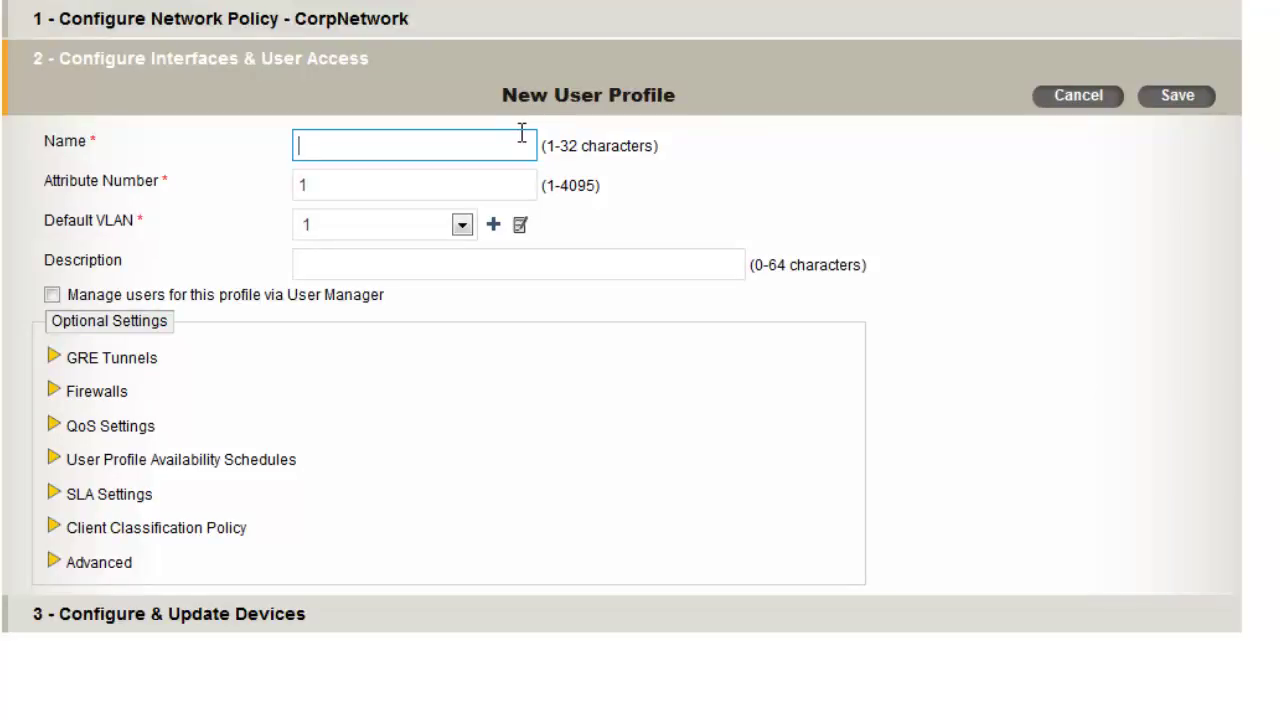
text(Guests)
double_click(351, 191)
text(4)
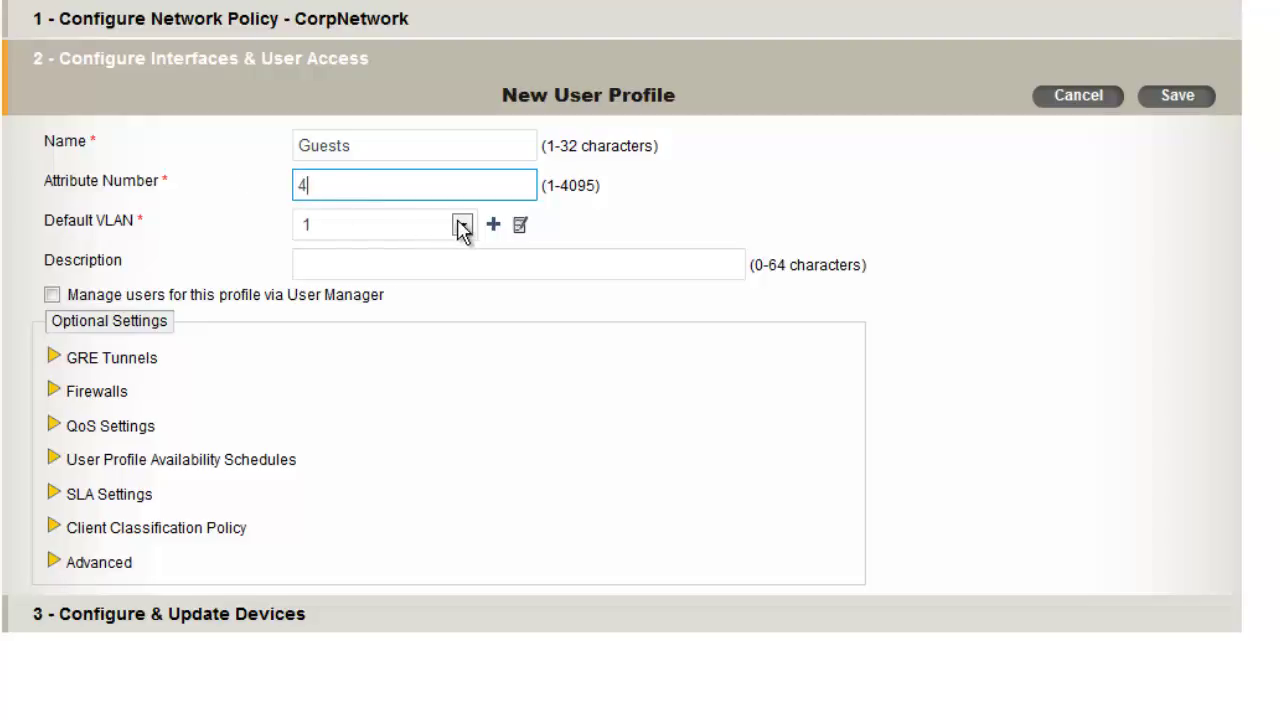
Give Guests a new default VLAN 4 and Guest-Internet-Access-Only as IP From-Access firewall
click(462, 226)
click(451, 252)
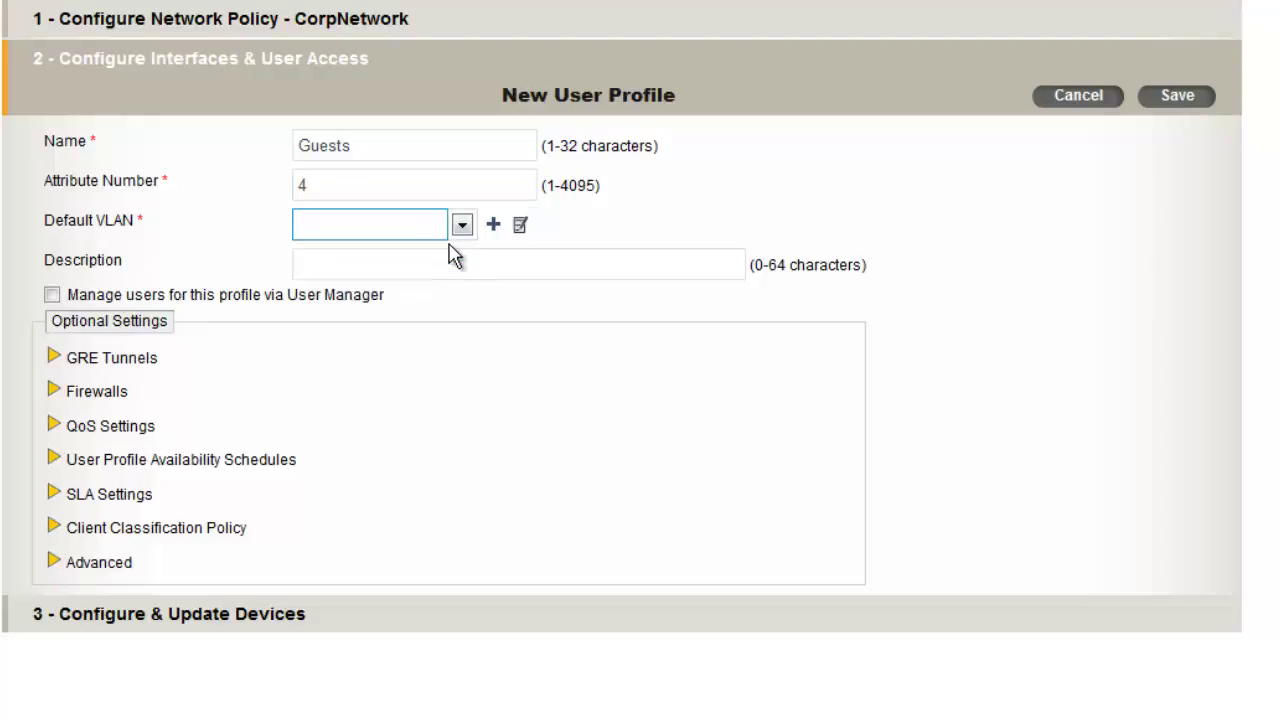
text(4)
click(117, 393)
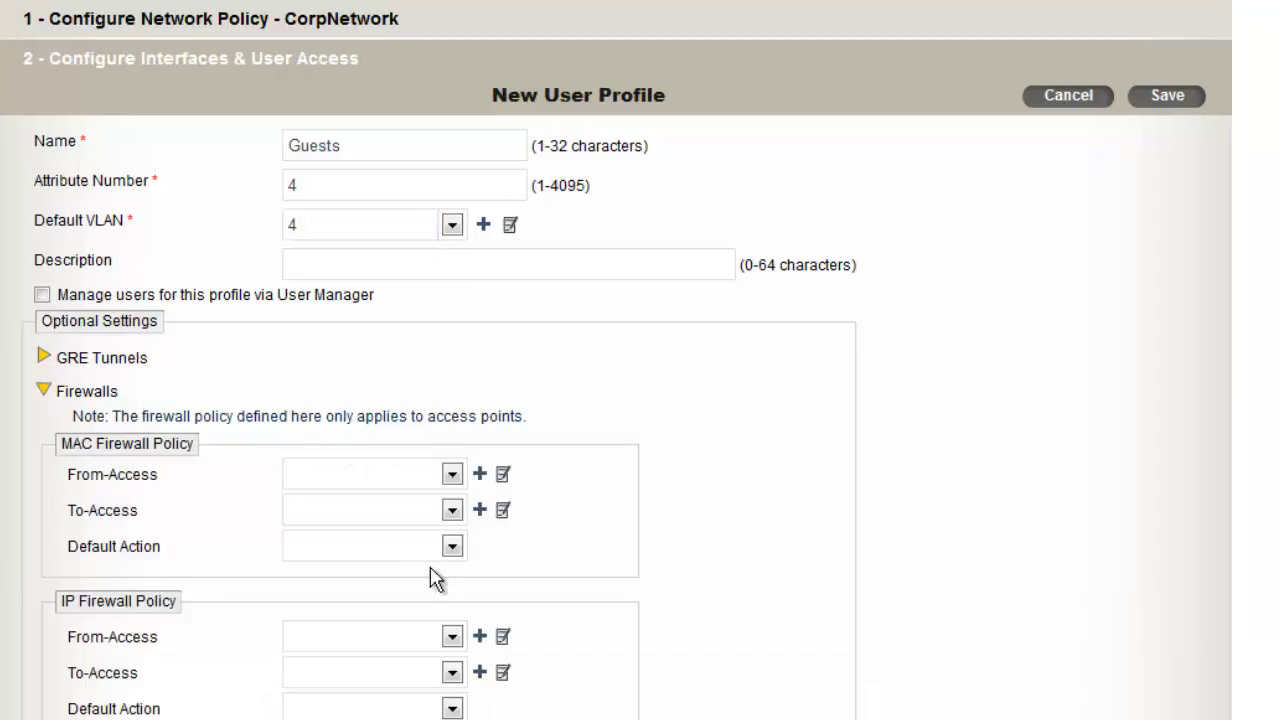
click(452, 637)
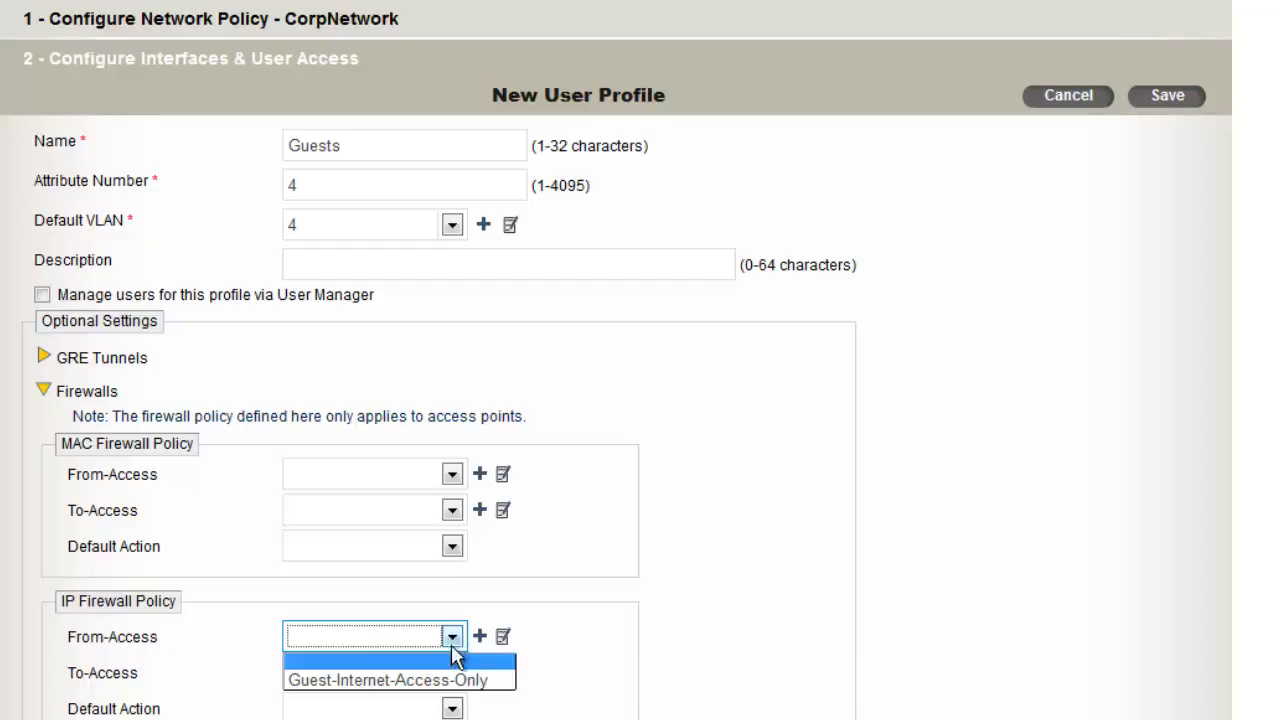
click(480, 681)
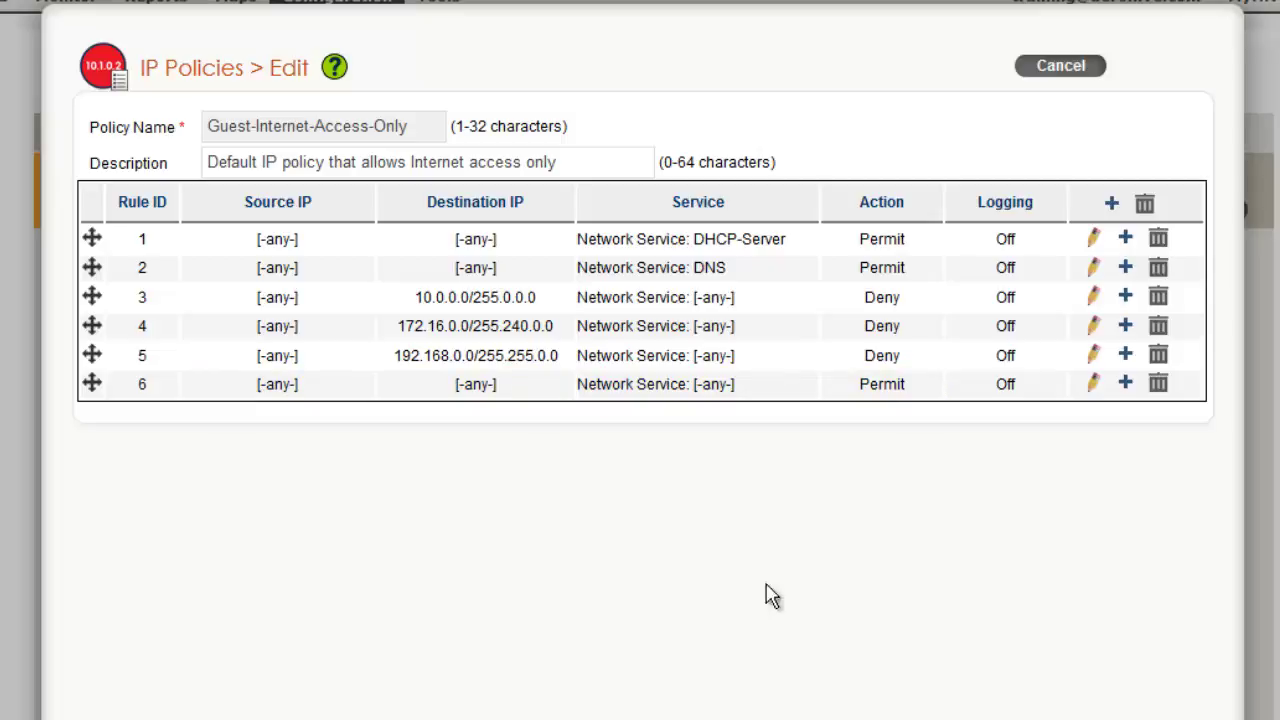
click(1055, 68)
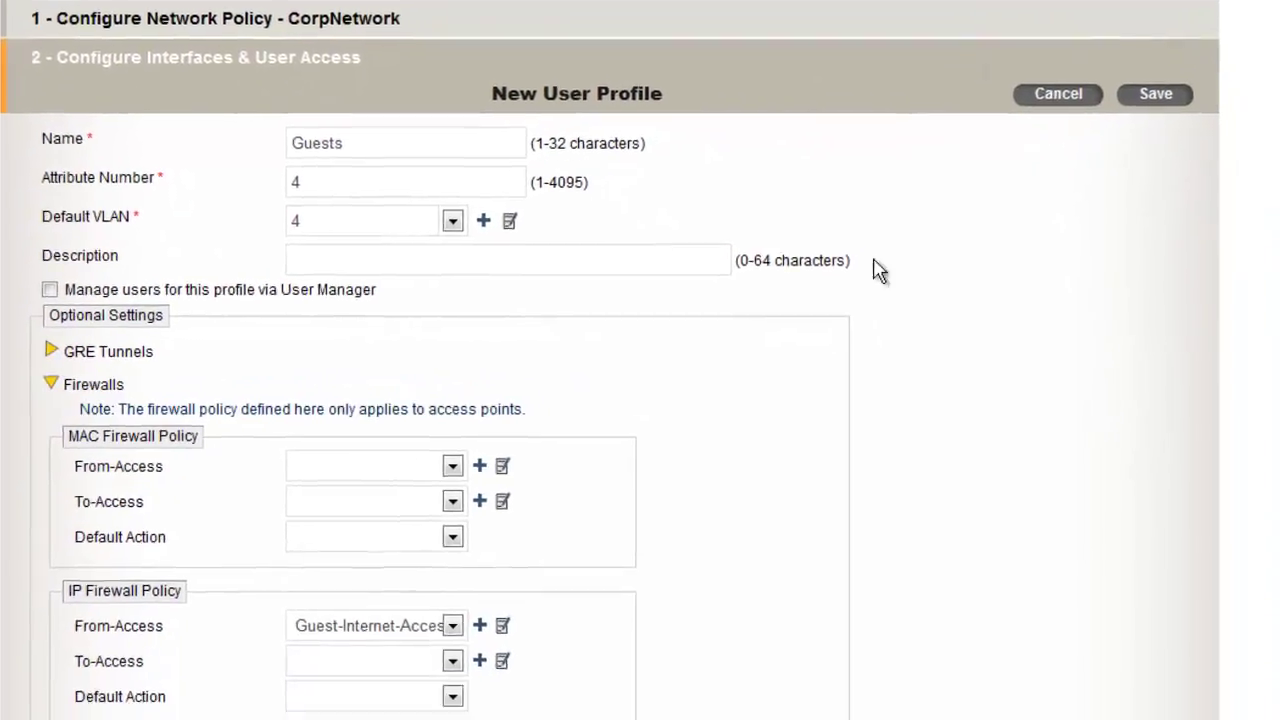
Set the Guests profile's IP firewall default action to Deny
scroll(800, 590, down, 3)
scroll(782, 537, down, 1)
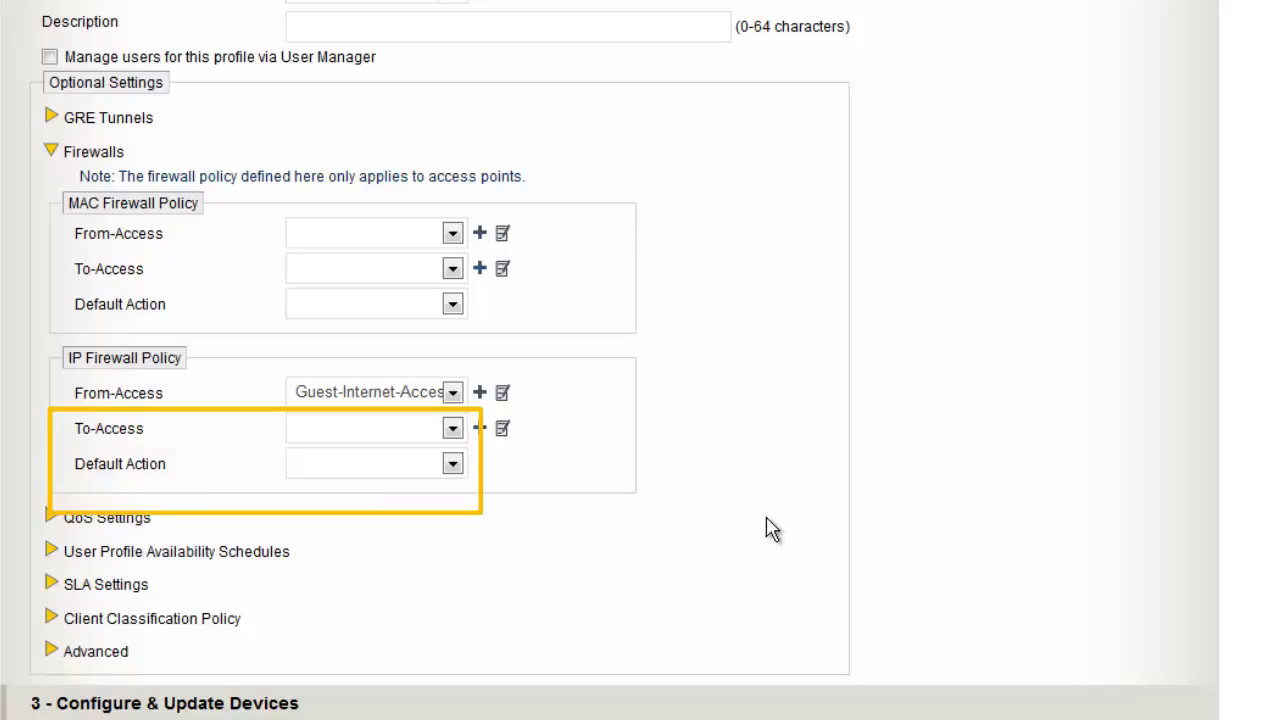
click(452, 465)
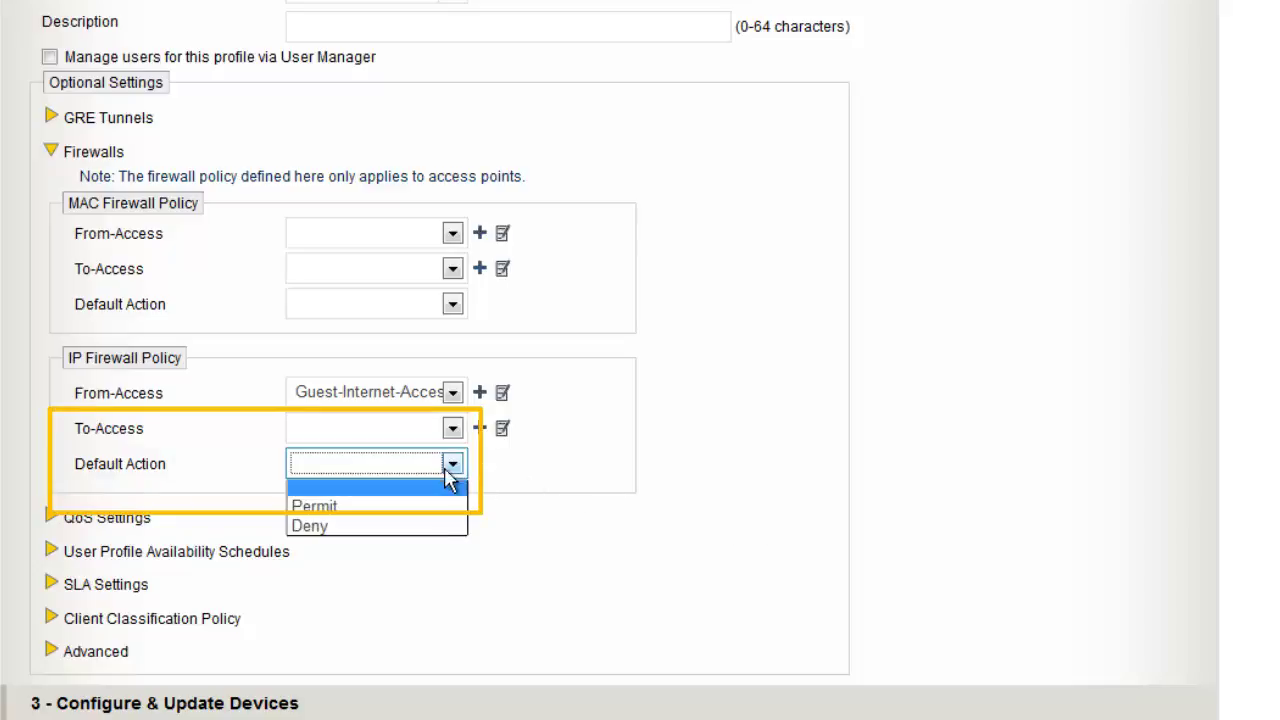
click(434, 526)
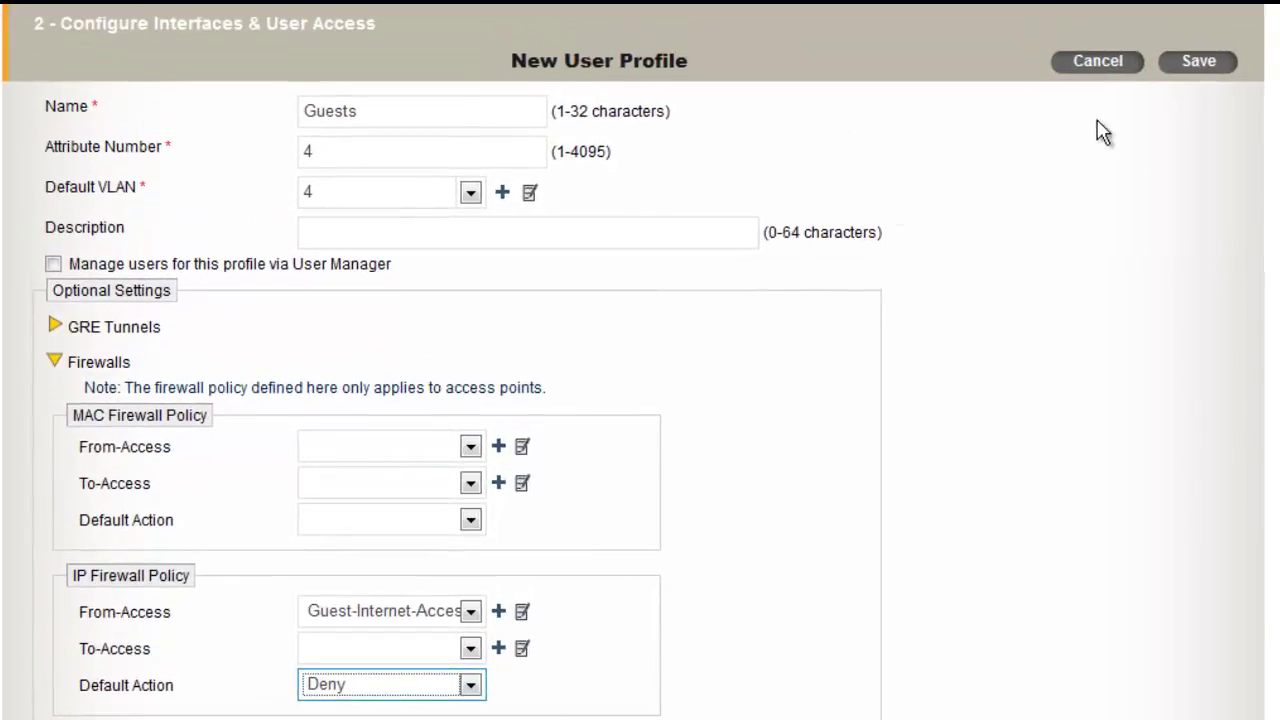
Save the Guests profile, assign it to Corp-Guest-Open, and continue to device updates
click(1197, 87)
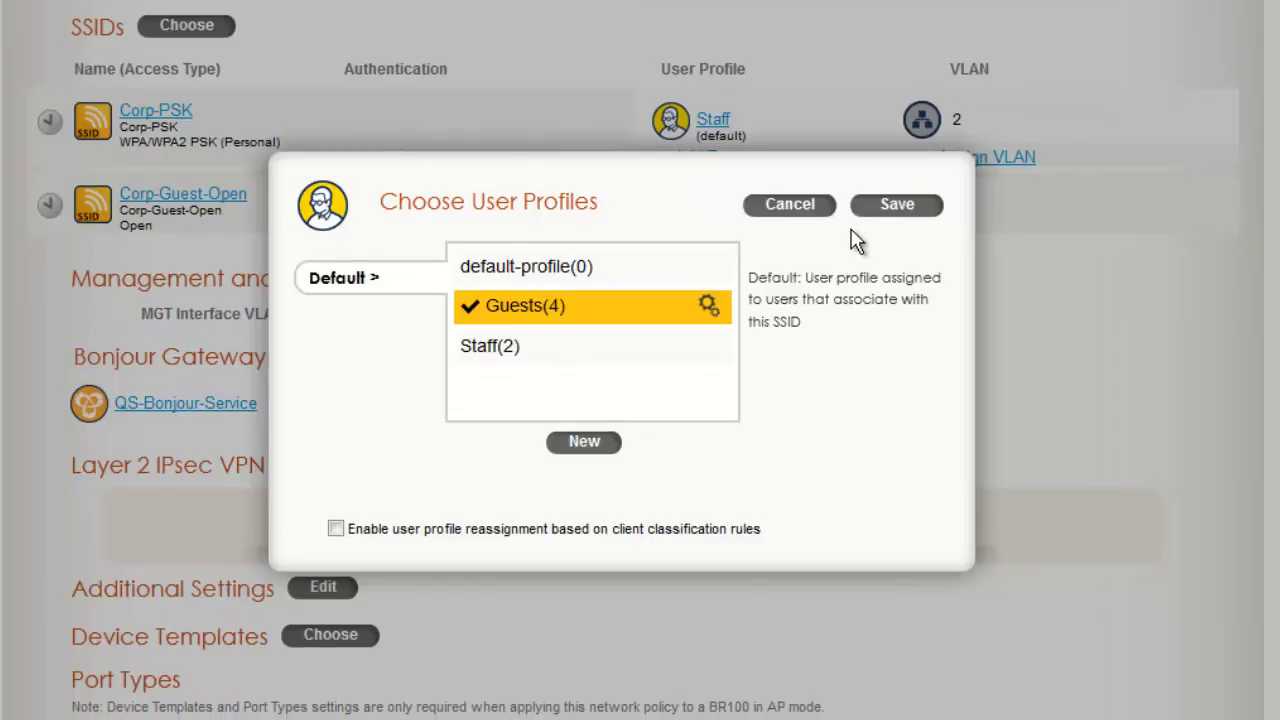
click(868, 207)
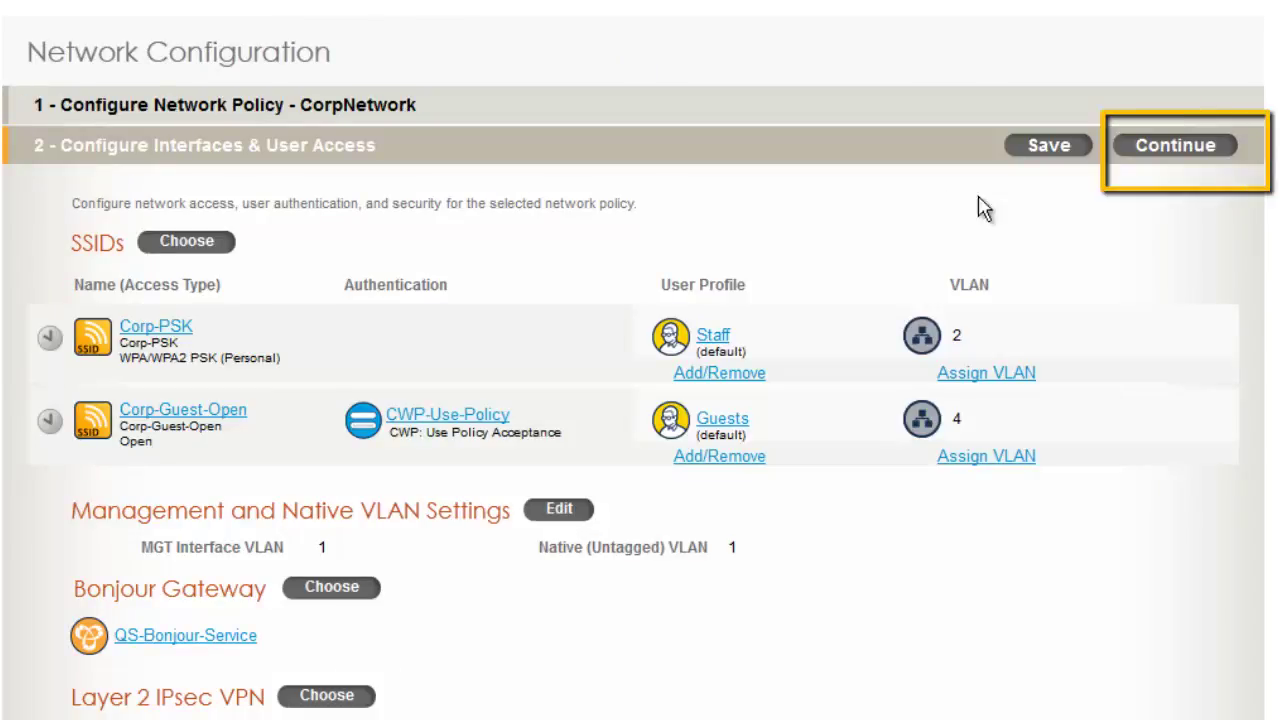
click(1129, 149)
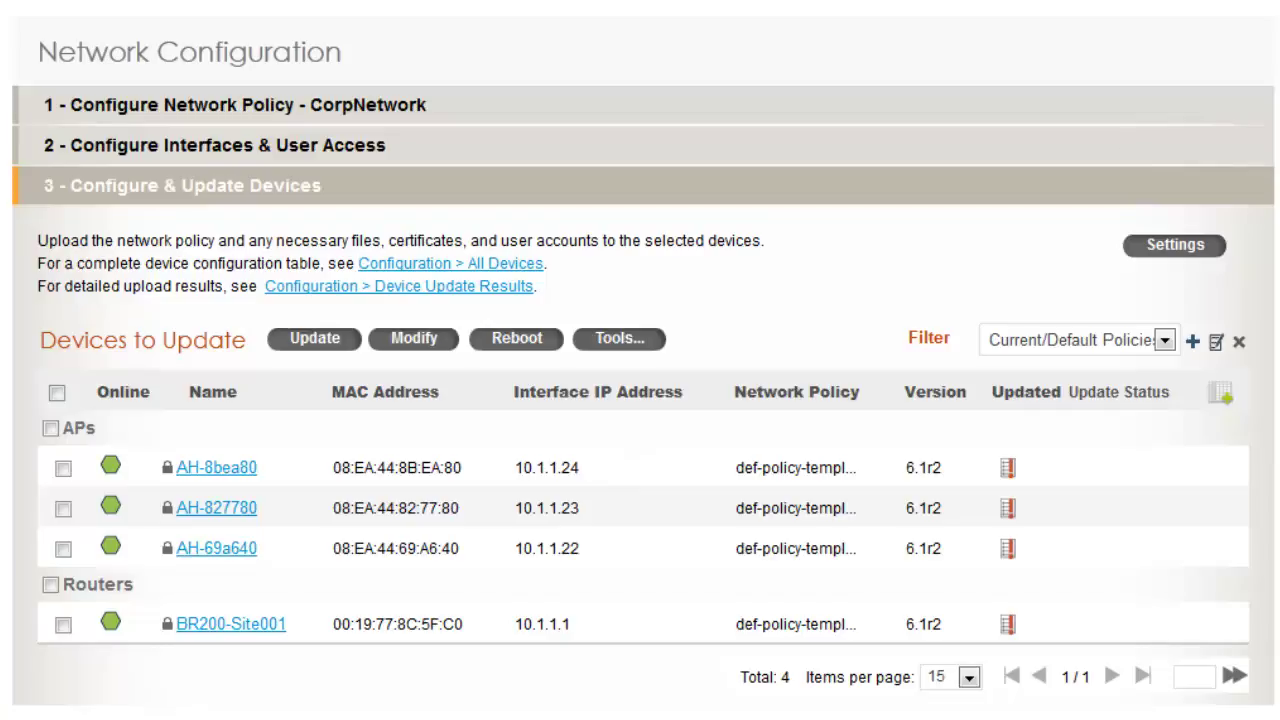
Select the three APs and choose Update Devices for them
click(50, 428)
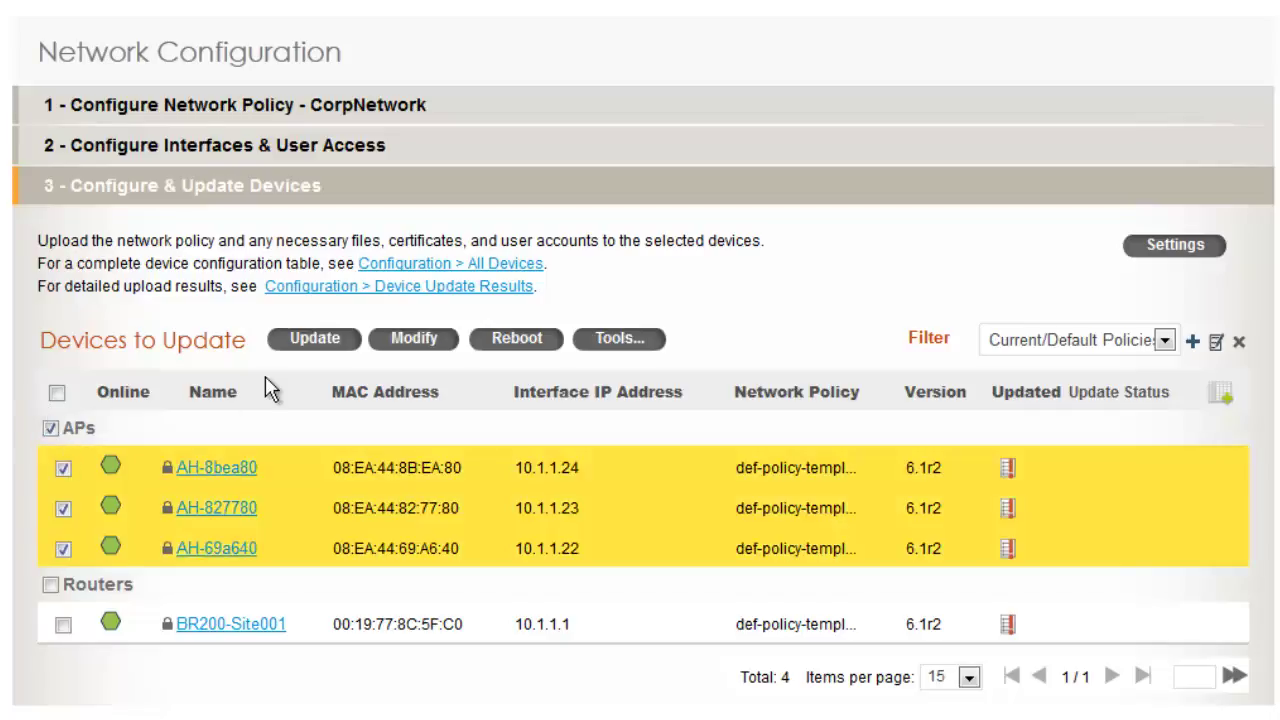
click(347, 352)
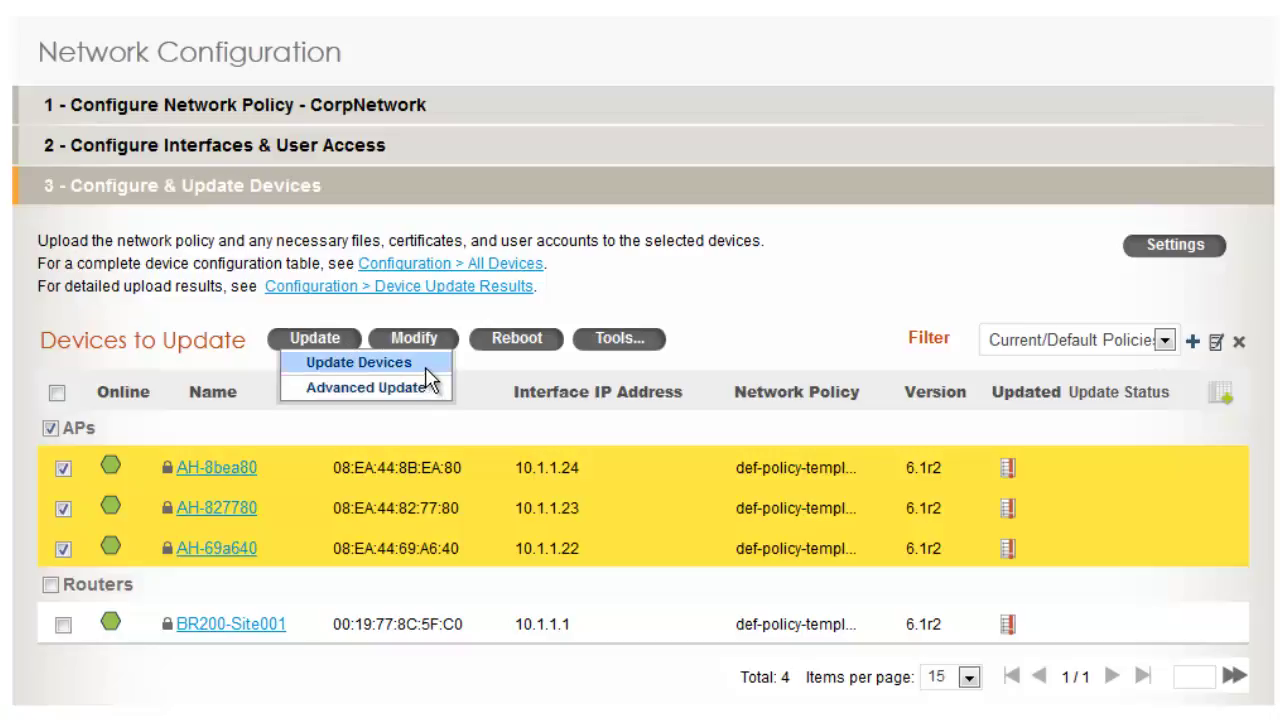
click(426, 369)
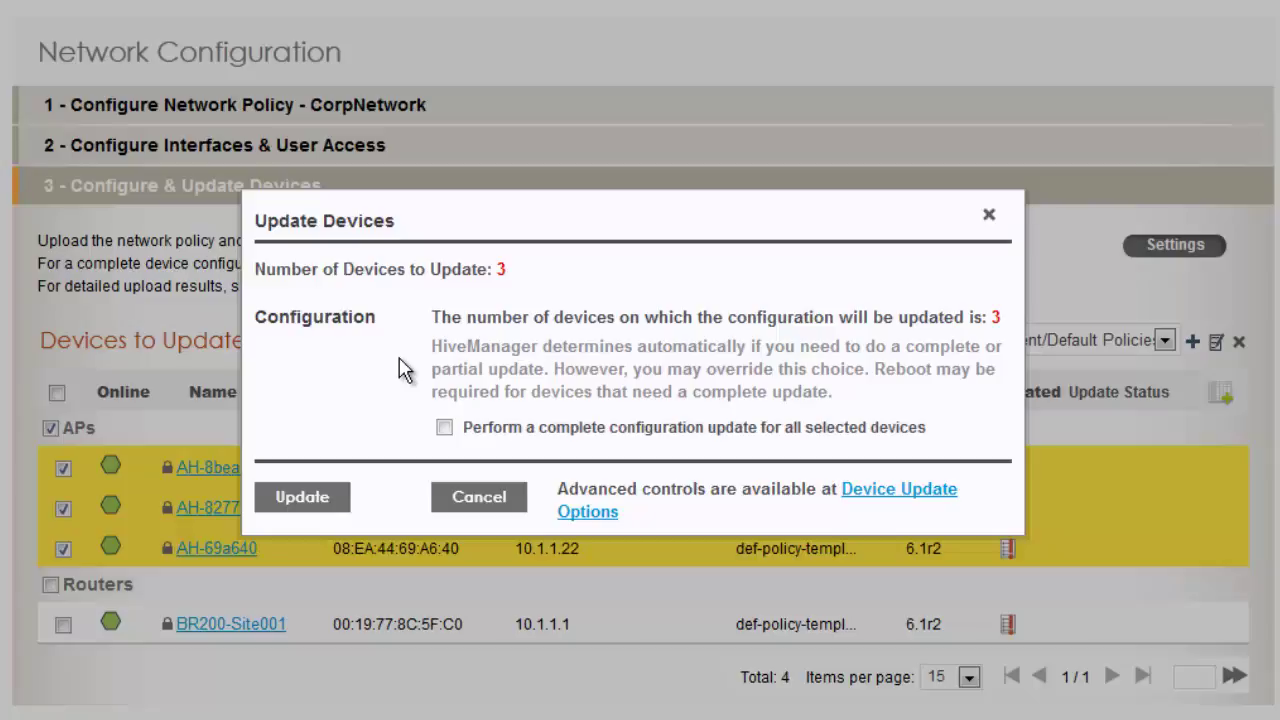
Run the update on the three APs, accepting the complete upload and reboot
click(342, 502)
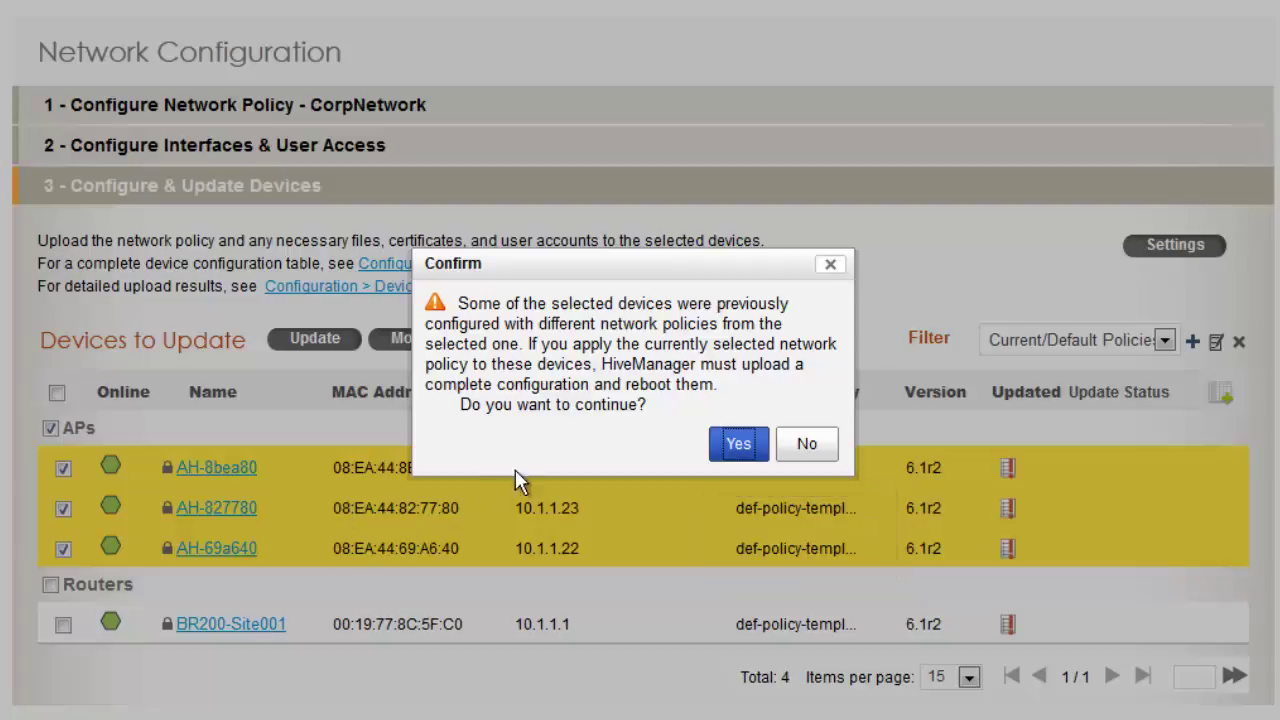
click(727, 447)
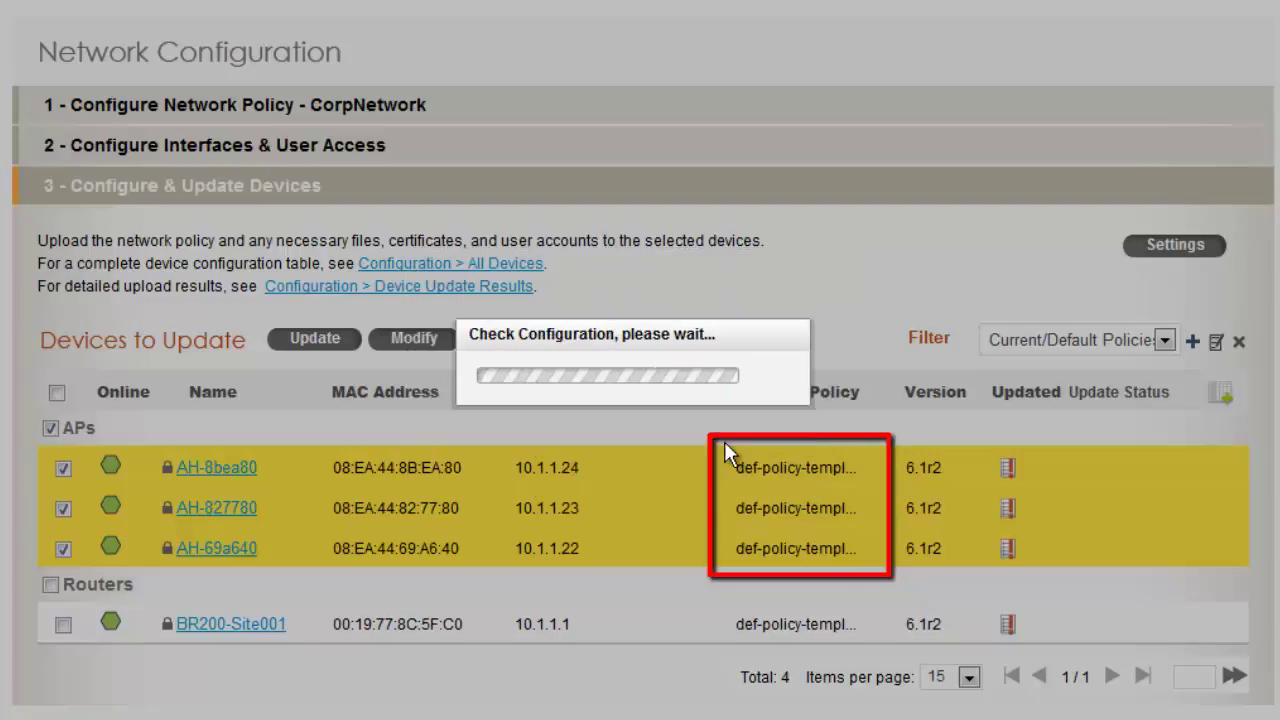